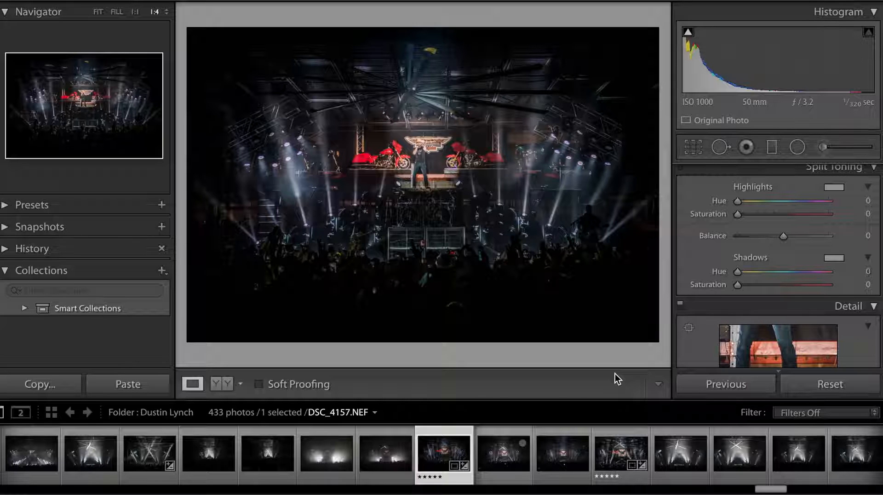
# Step: Compare the before and after versions of the edited concert photo and review its Basic adjustment values
pyautogui.press('\\')
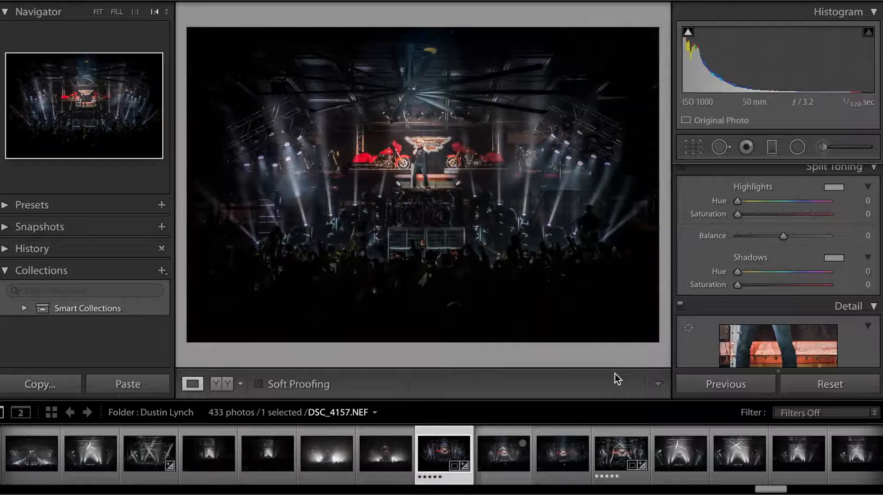
pyautogui.press('\\')
pyautogui.press('\\')
pyautogui.press('\\')
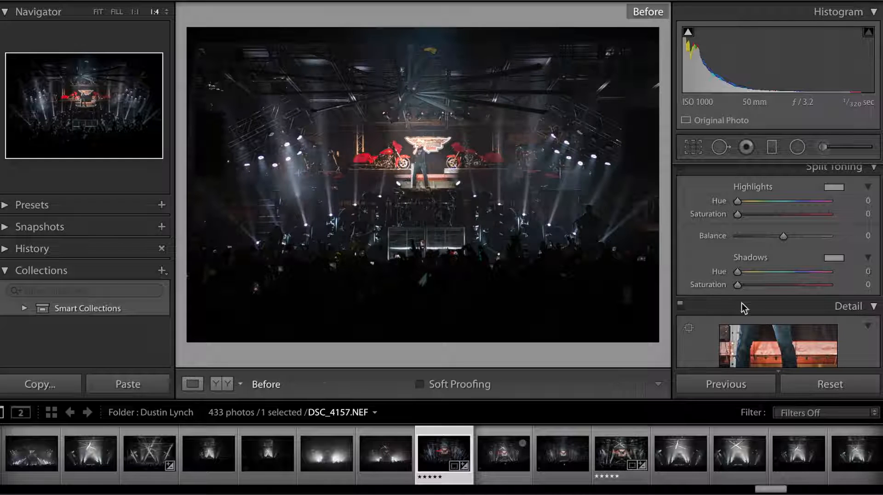
pyautogui.scroll(10, 769, 288)
pyautogui.scroll(-1, 769, 289)
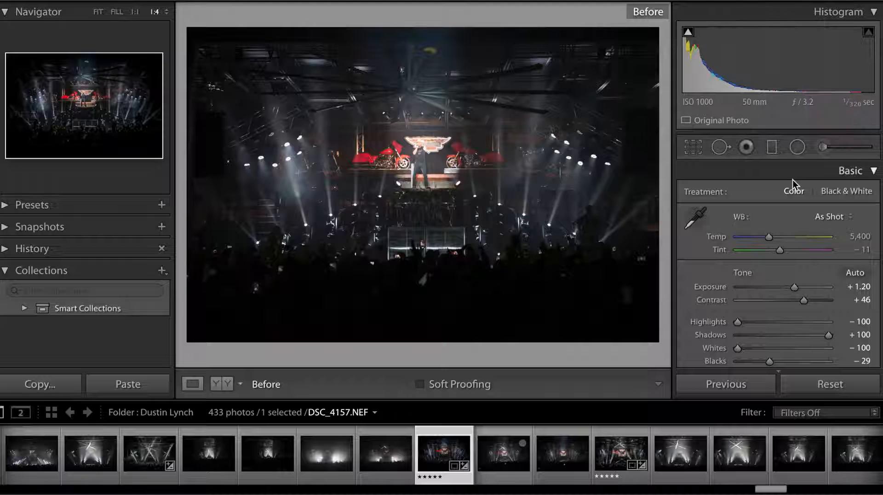
pyautogui.scroll(-1, 675, 239)
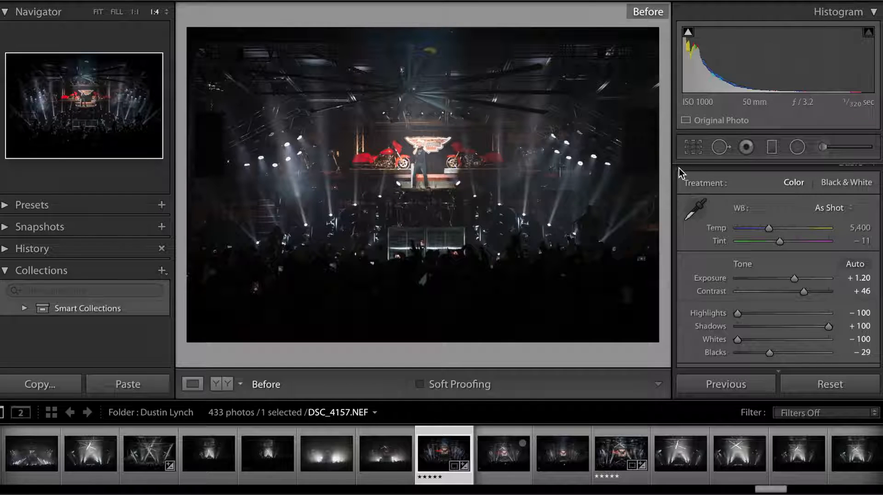
pyautogui.scroll(1, 788, 267)
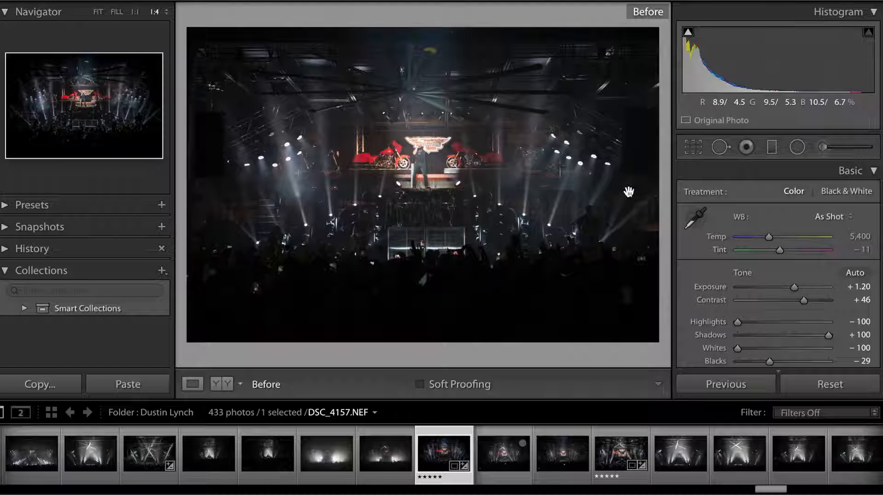
pyautogui.press('\\')
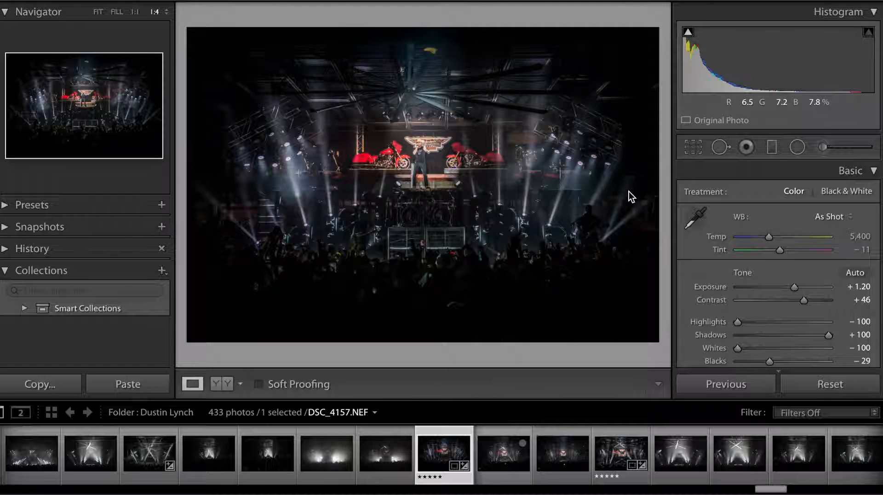
pyautogui.press('\\')
# Step: Reset all adjustments on DSC_4157.NEF and fit the whole photo in the view
pyautogui.click(818, 383)
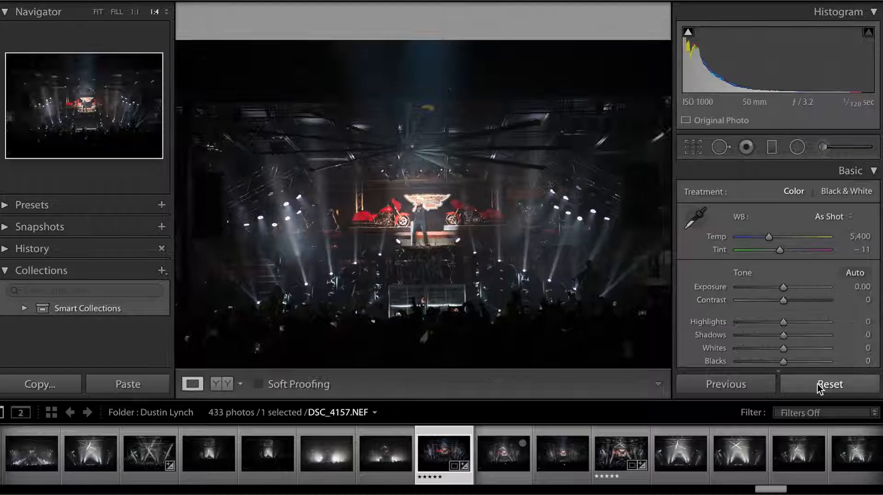
pyautogui.click(101, 12)
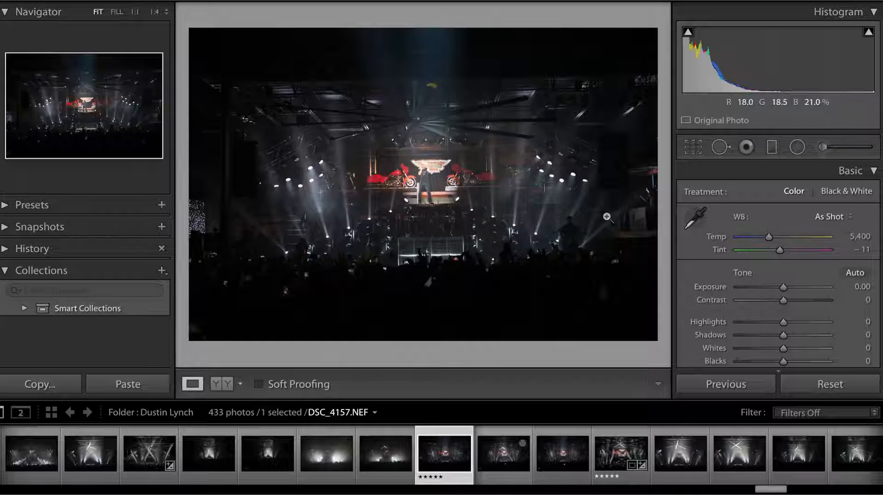
# Step: Rotate the photo to an angle of 0.90 with Crop & Straighten and apply the crop
pyautogui.click(696, 149)
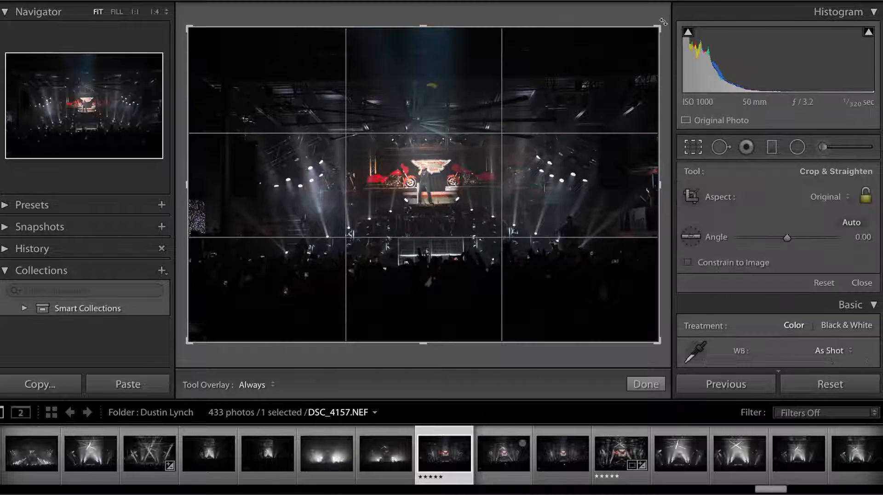
pyautogui.moveTo(664, 23); pyautogui.dragTo(663, 18)
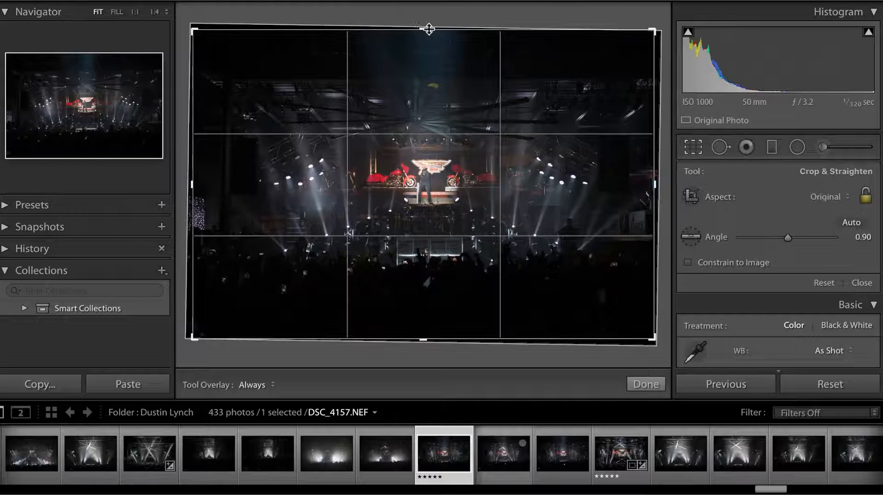
pyautogui.moveTo(425, 28)
pyautogui.mouseDown()
pyautogui.moveTo(424, 42)
pyautogui.moveTo(424, 22)
pyautogui.mouseUp()
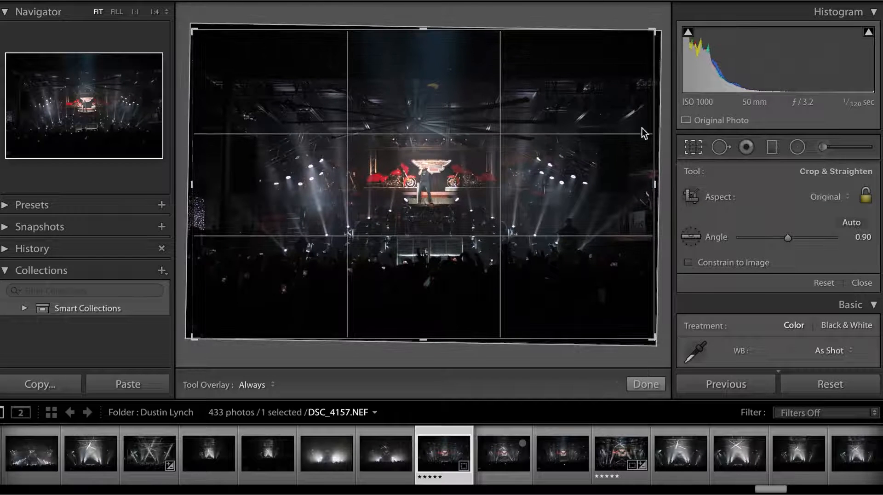
pyautogui.click(684, 143)
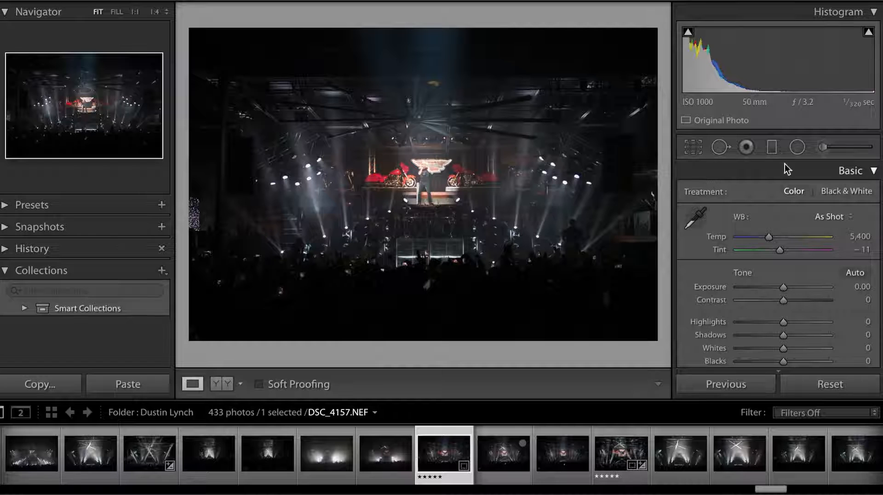
# Step: Reopen Crop & Straighten and set the crop aspect ratio to 2 x 3 / 4 x 6
pyautogui.click(693, 147)
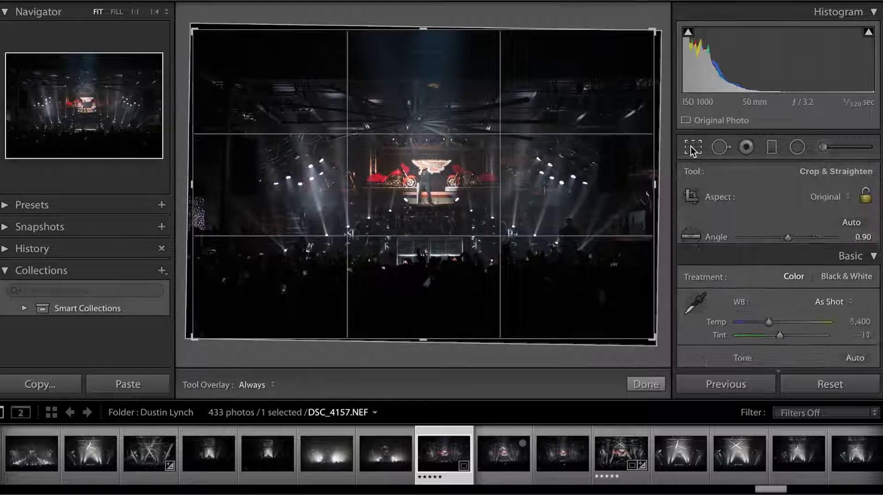
pyautogui.click(828, 197)
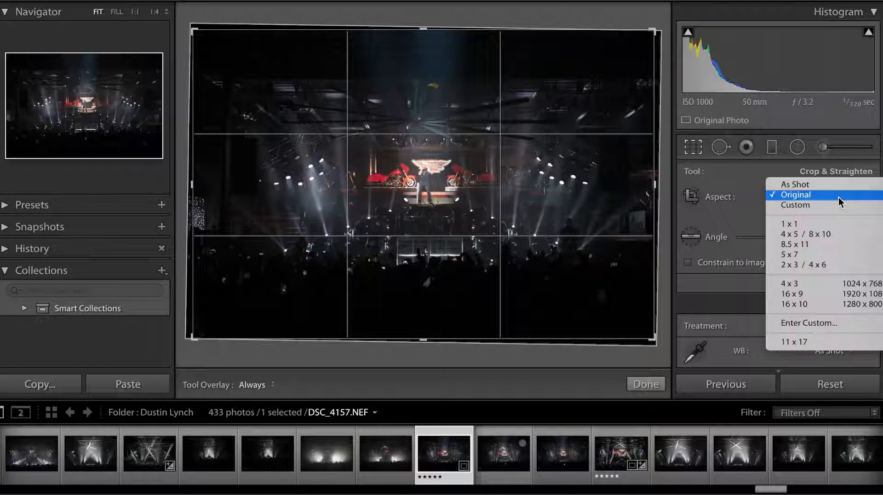
pyautogui.click(818, 265)
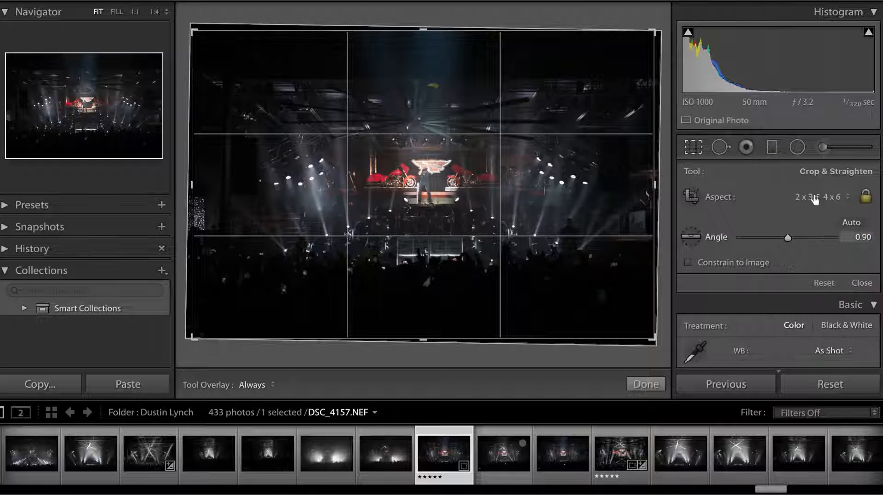
# Step: Tighten the crop around the stage at an angle of 0.49 and centre the performer horizontally in the frame
pyautogui.moveTo(665, 30); pyautogui.dragTo(629, 49)
pyautogui.moveTo(572, 91); pyautogui.dragTo(551, 108)
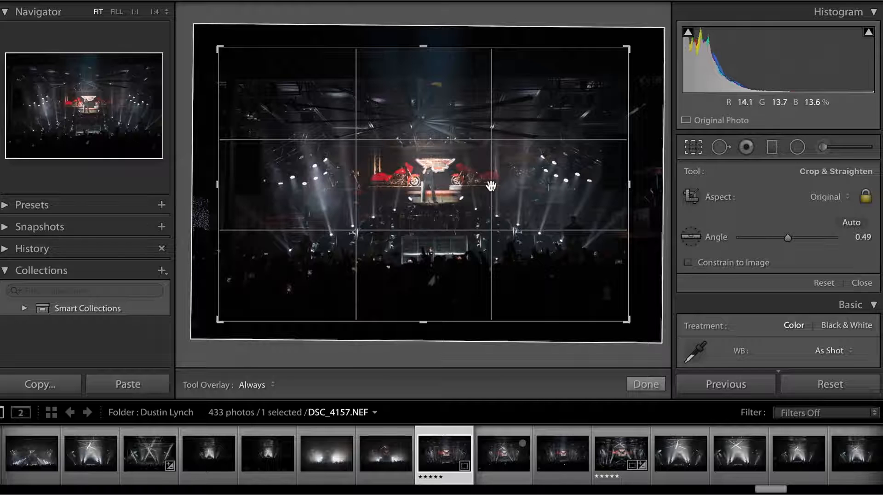
pyautogui.moveTo(457, 97); pyautogui.dragTo(448, 96)
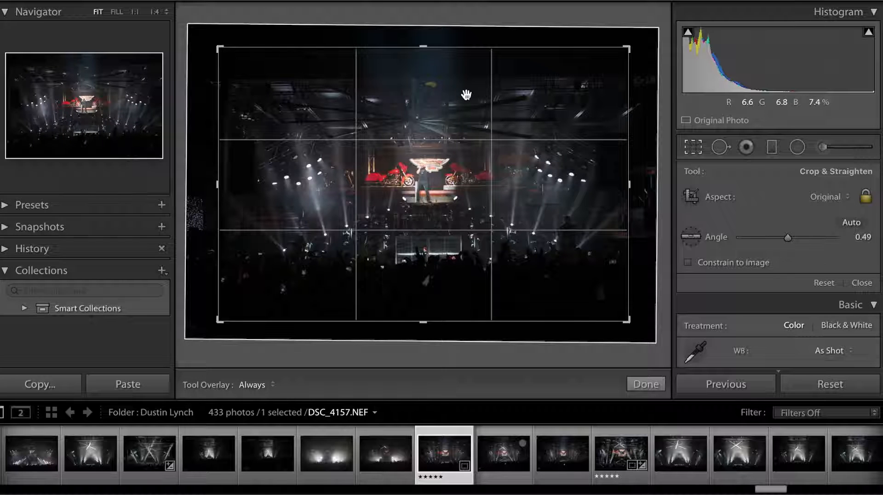
pyautogui.moveTo(468, 99); pyautogui.dragTo(470, 100)
# Step: Check the stage against the alignment grid and adjust the crop angle to 0.59
pyautogui.click(640, 43)
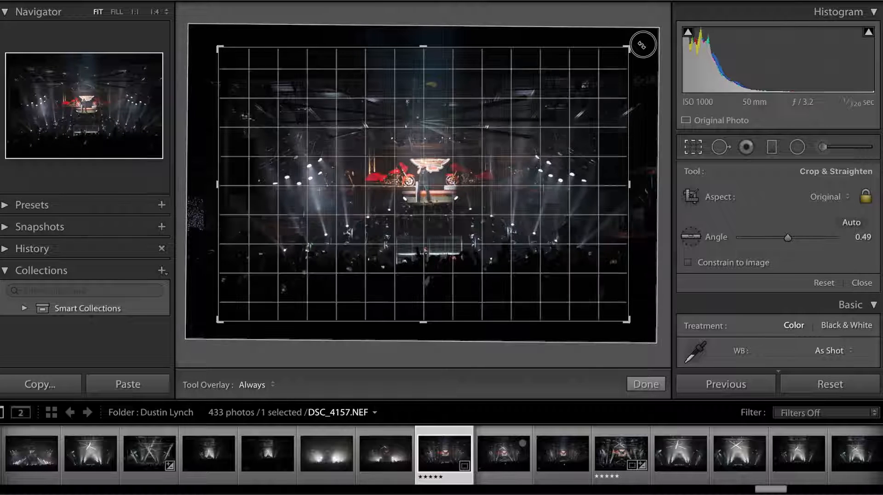
pyautogui.click(641, 38)
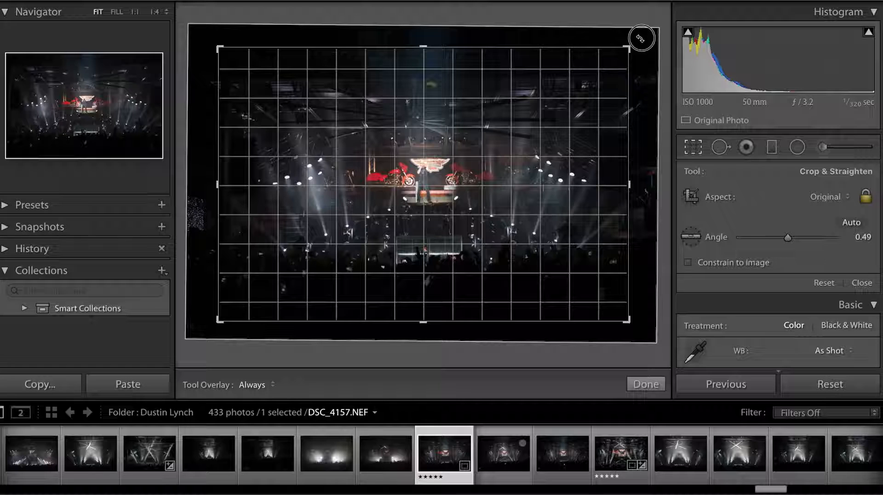
pyautogui.moveTo(640, 38); pyautogui.dragTo(640, 39)
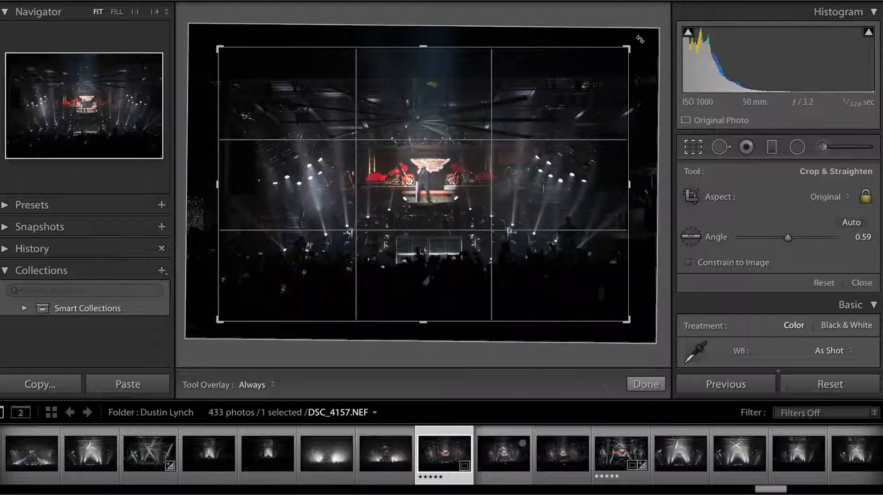
# Step: Enlarge the crop frame slightly, recentre the stage inside it and apply the crop
pyautogui.moveTo(569, 114); pyautogui.dragTo(556, 118)
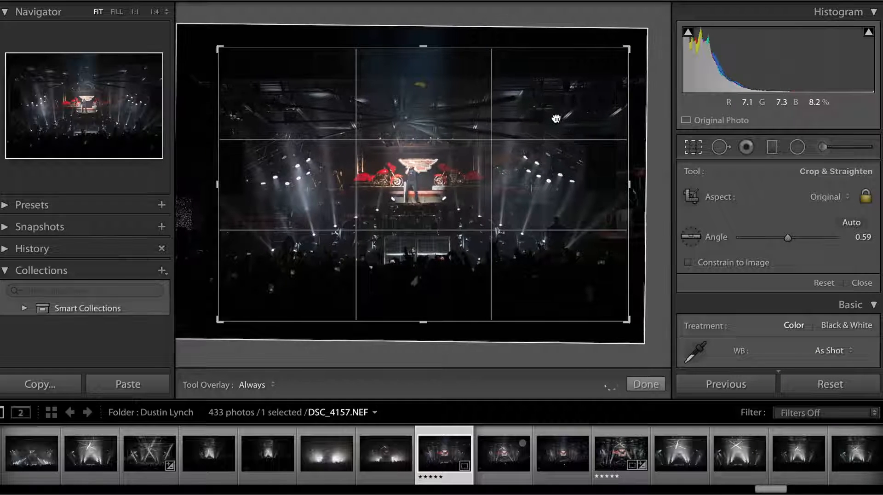
pyautogui.moveTo(216, 47); pyautogui.dragTo(211, 38)
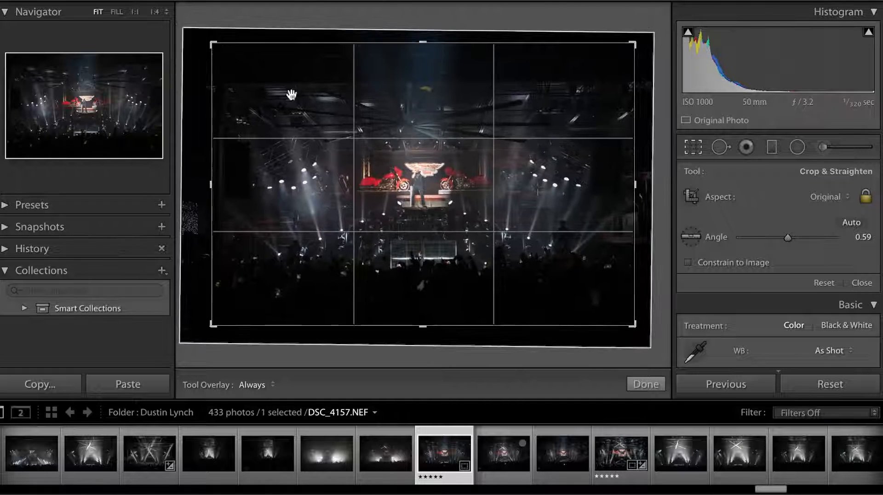
pyautogui.moveTo(420, 140); pyautogui.dragTo(425, 145)
pyautogui.press('Return')
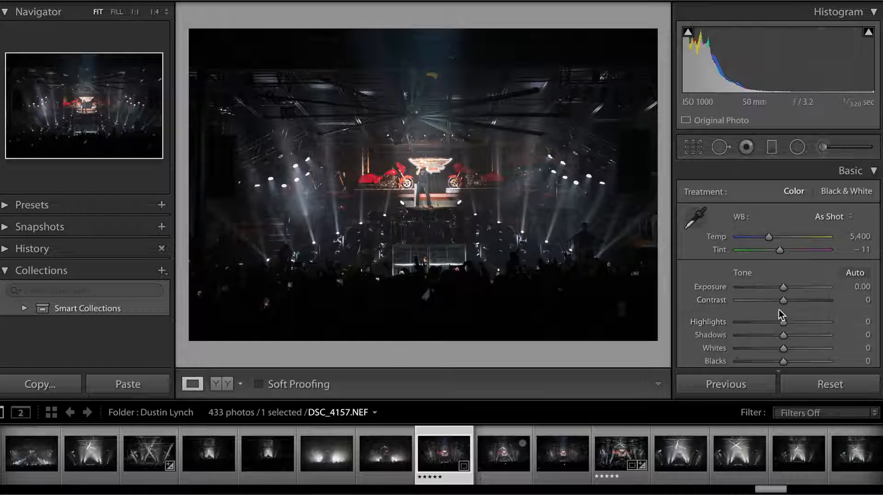
# Step: Set the photo's Contrast to +46 and its Exposure to +1.20
pyautogui.moveTo(783, 303); pyautogui.dragTo(802, 303)
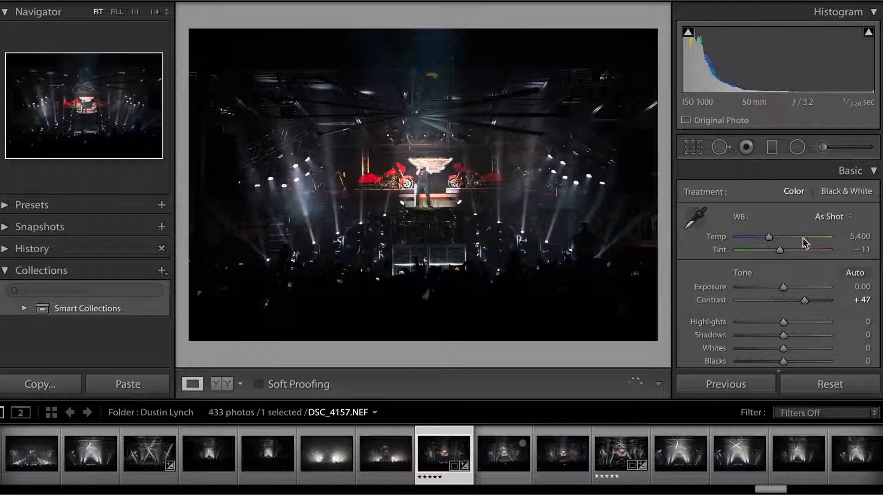
pyautogui.moveTo(804, 300)
pyautogui.mouseDown()
pyautogui.moveTo(879, 302)
pyautogui.moveTo(656, 282)
pyautogui.moveTo(879, 295)
pyautogui.moveTo(507, 249)
pyautogui.moveTo(854, 261)
pyautogui.moveTo(806, 300)
pyautogui.mouseUp()
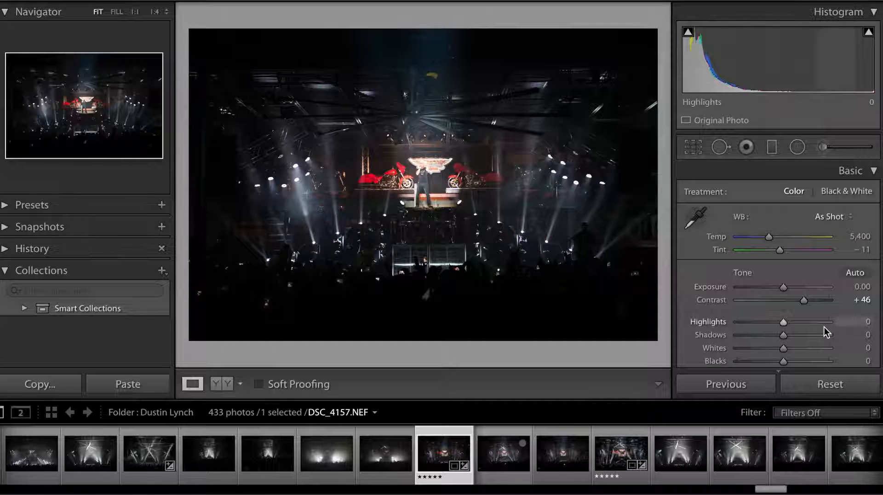
pyautogui.scroll(-1, 821, 327)
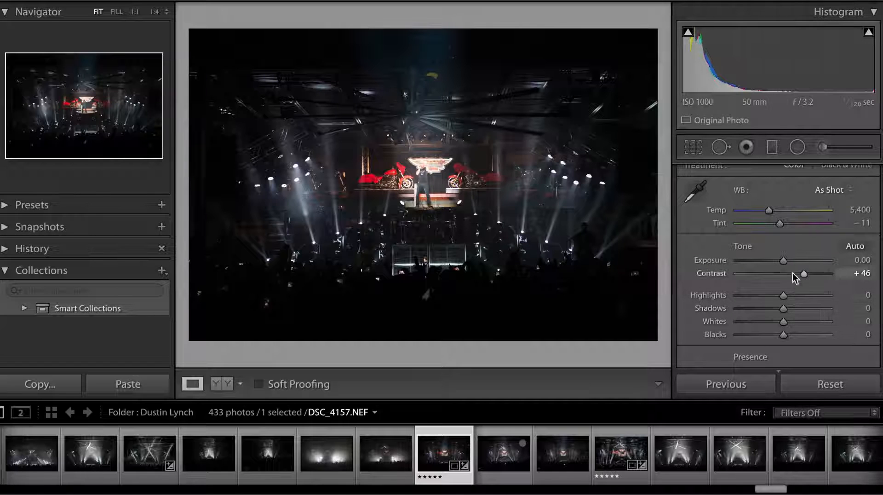
pyautogui.click(784, 260)
pyautogui.moveTo(783, 260); pyautogui.dragTo(795, 260)
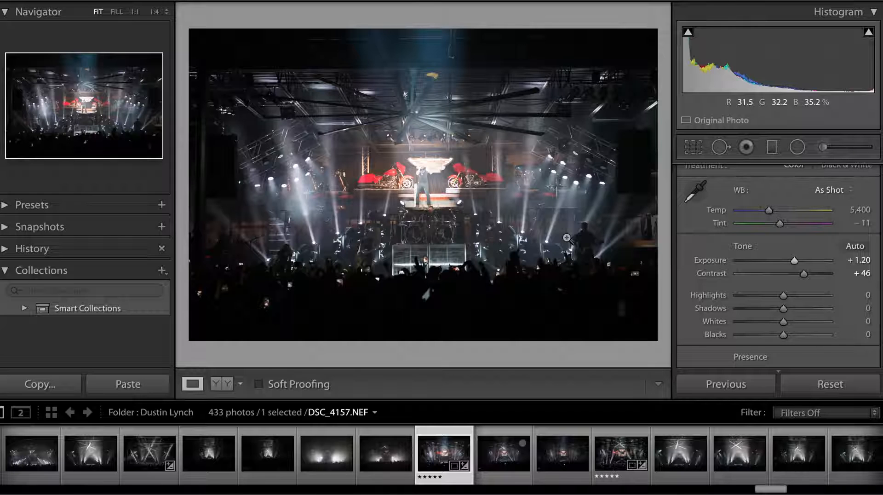
# Step: Set the tone values to Highlights -100, Shadows +100, Whites -100 and Blacks -48
pyautogui.moveTo(785, 299); pyautogui.dragTo(730, 299)
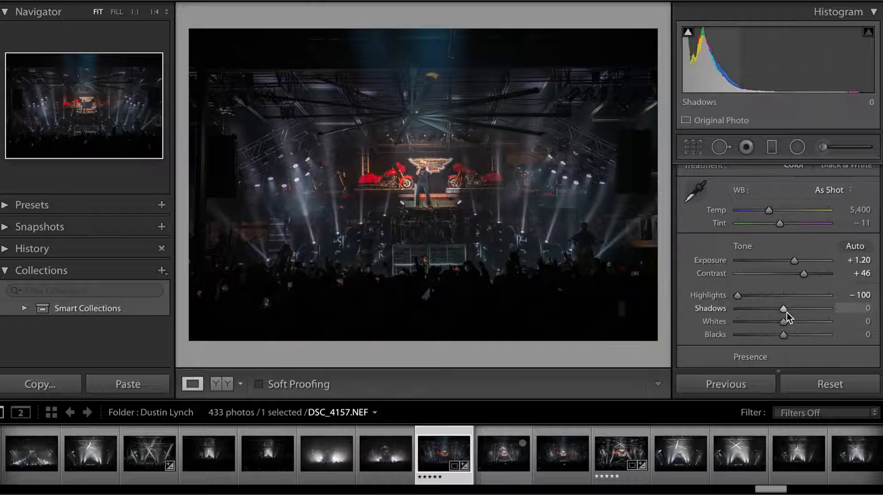
pyautogui.moveTo(783, 308); pyautogui.dragTo(854, 312)
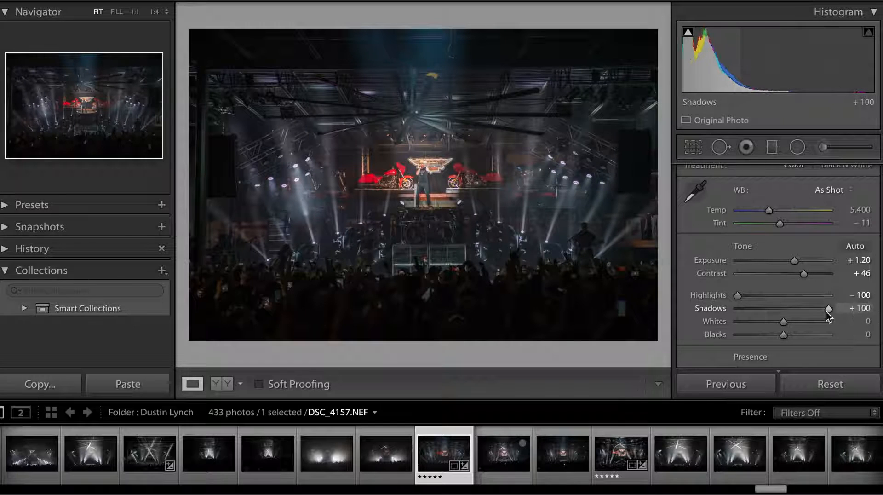
pyautogui.scroll(-2, 826, 313)
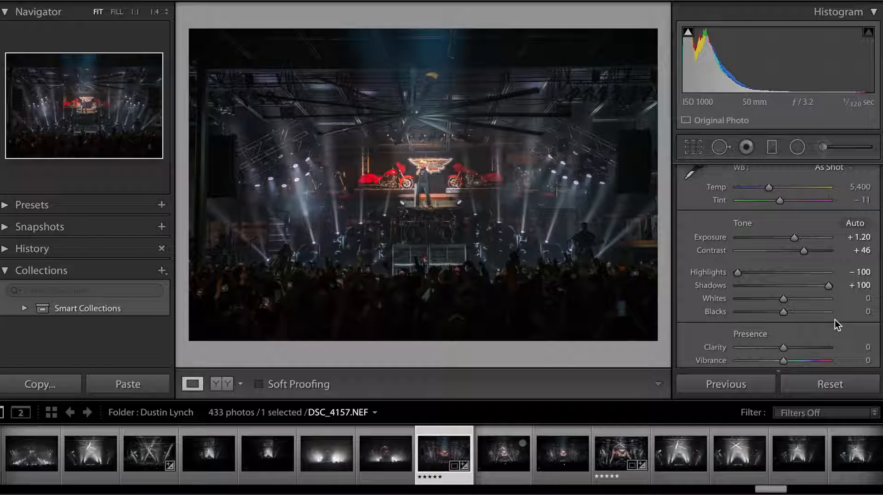
pyautogui.moveTo(743, 298); pyautogui.dragTo(689, 289)
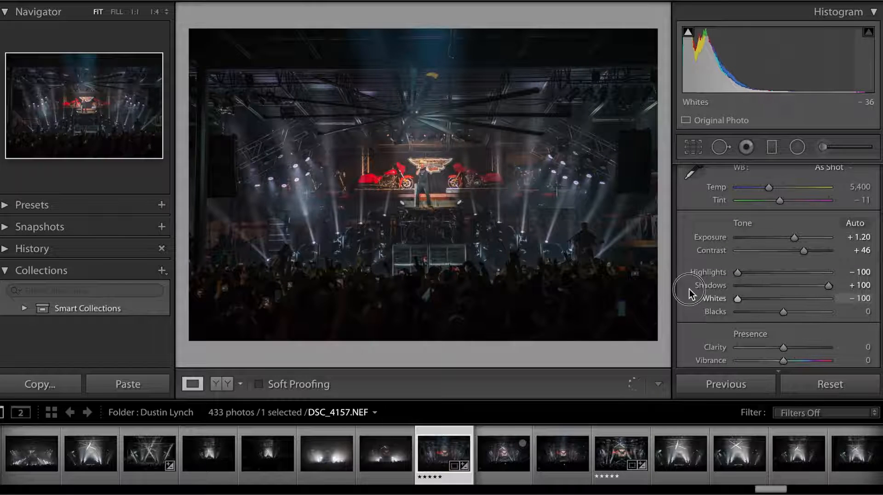
pyautogui.scroll(-1, 763, 305)
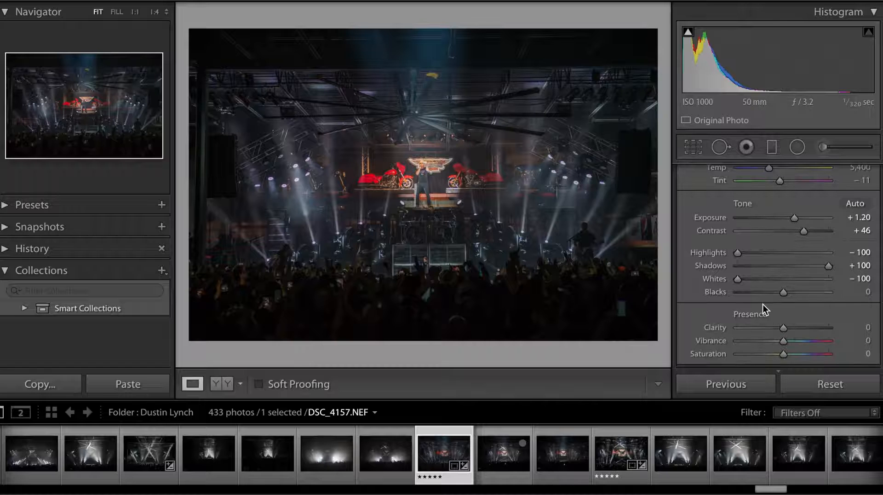
pyautogui.moveTo(788, 293); pyautogui.dragTo(766, 293)
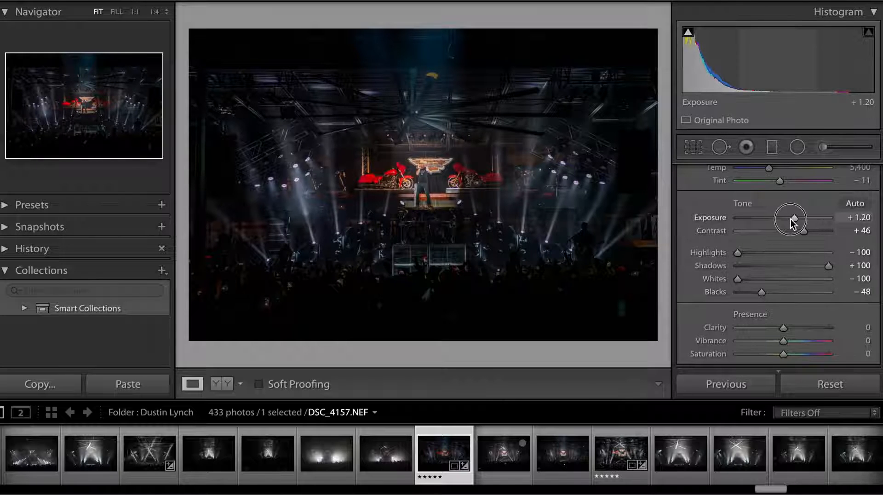
# Step: Lower the photo's Exposure to 0.00
pyautogui.moveTo(790, 219); pyautogui.dragTo(781, 219)
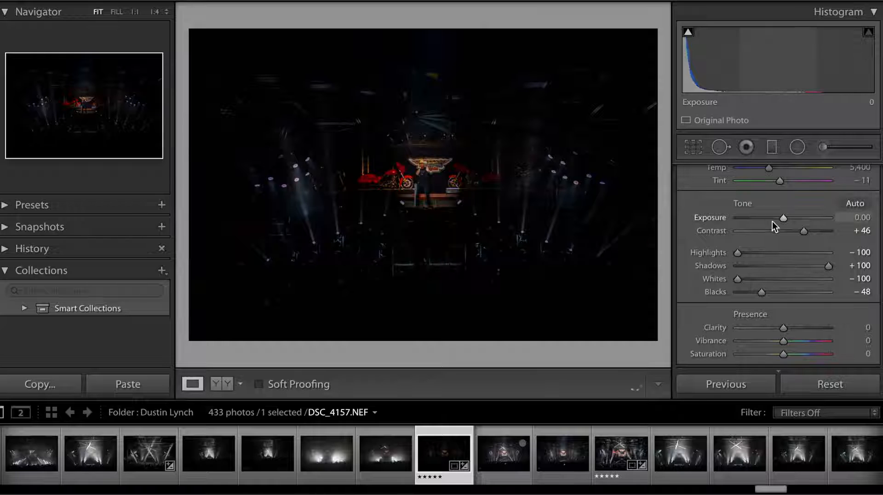
# Step: Raise the photo's Exposure to +1.30 and its Clarity to +100
pyautogui.moveTo(788, 220); pyautogui.dragTo(799, 220)
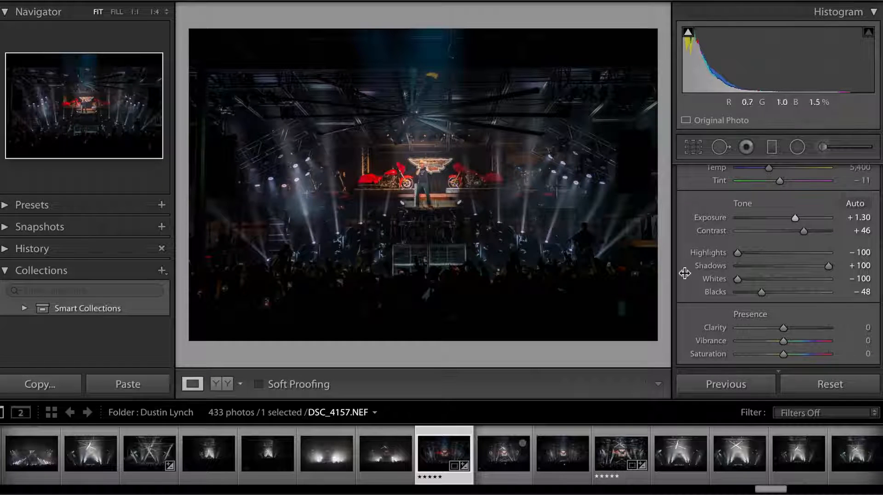
pyautogui.scroll(-1, 809, 283)
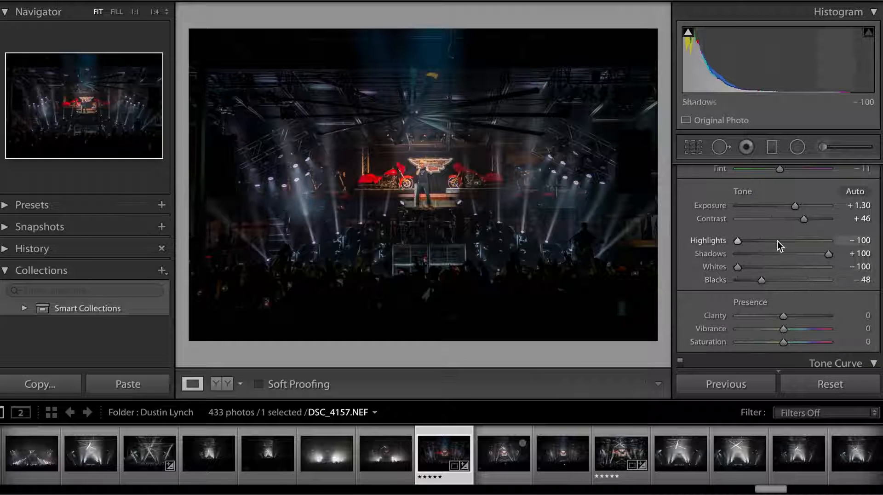
pyautogui.scroll(-3, 752, 274)
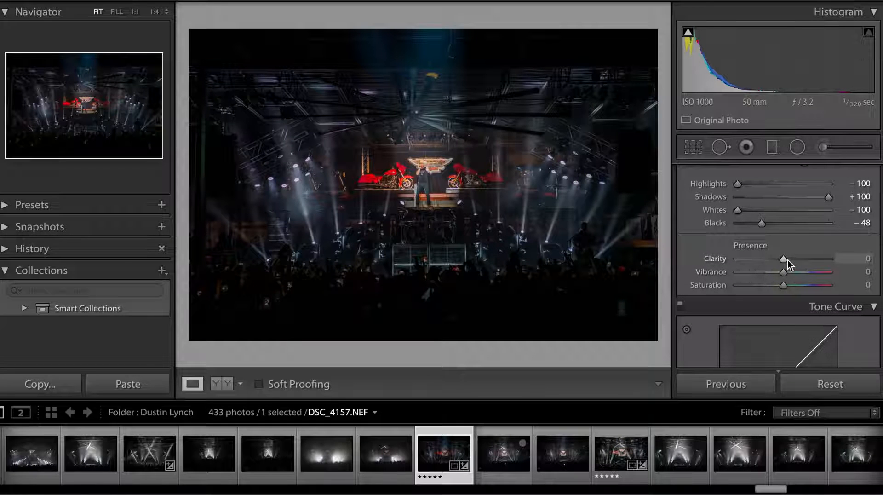
pyautogui.moveTo(785, 261); pyautogui.dragTo(829, 260)
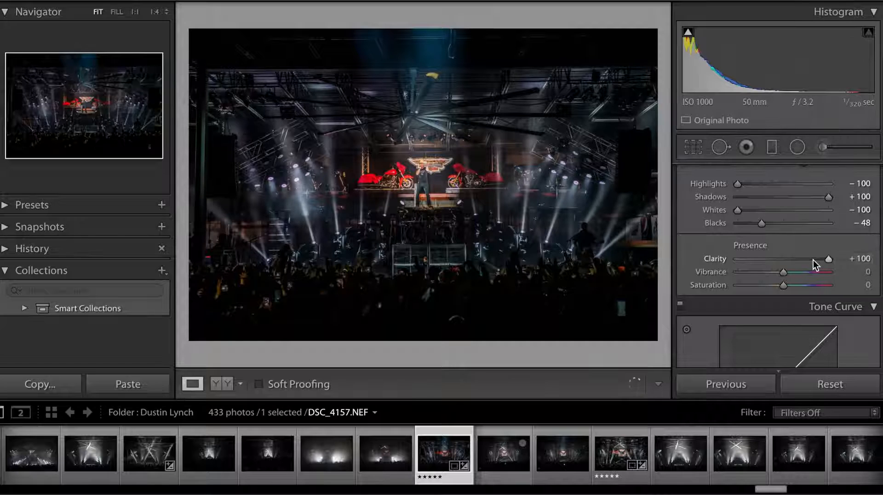
# Step: Try several Vibrance strengths, settle on +15, and compare the edit with the unedited photo
pyautogui.click(784, 272)
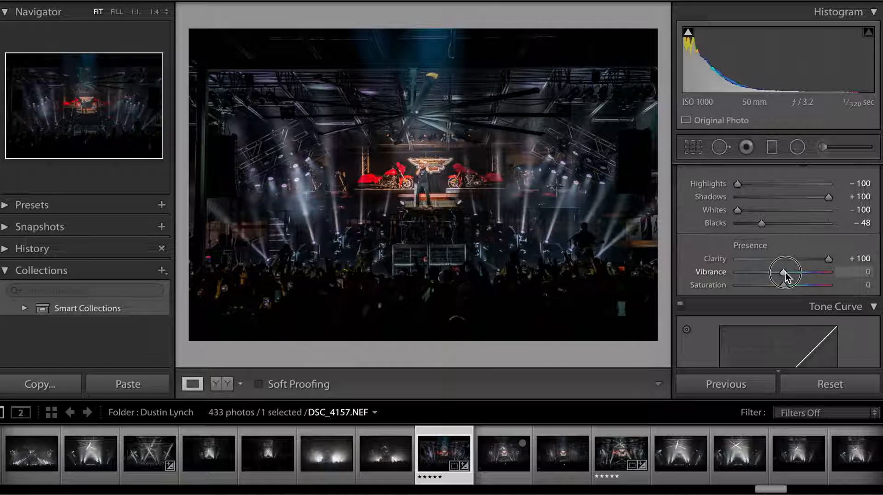
pyautogui.moveTo(786, 272); pyautogui.dragTo(832, 274)
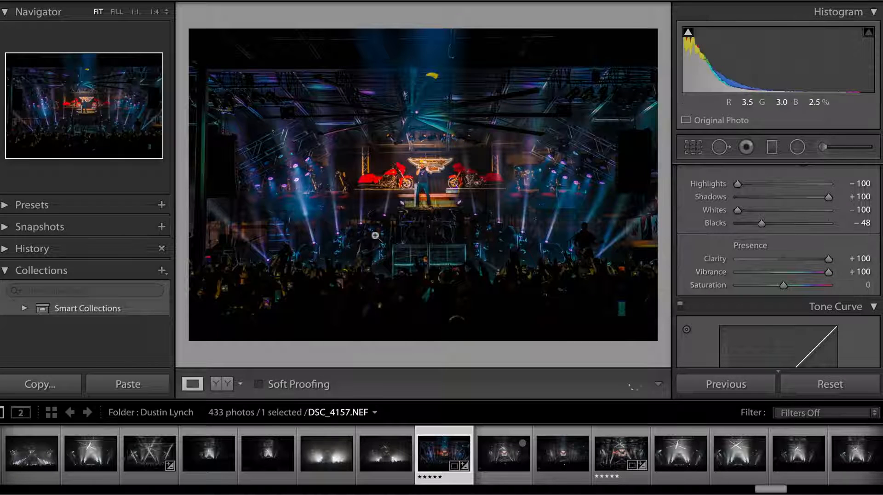
pyautogui.moveTo(829, 274); pyautogui.dragTo(797, 271)
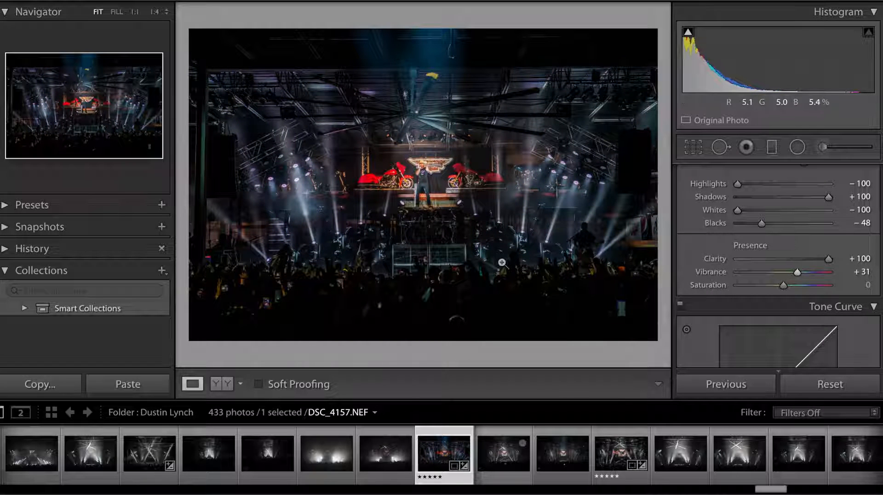
pyautogui.moveTo(798, 274)
pyautogui.mouseDown()
pyautogui.moveTo(828, 274)
pyautogui.moveTo(791, 272)
pyautogui.mouseUp()
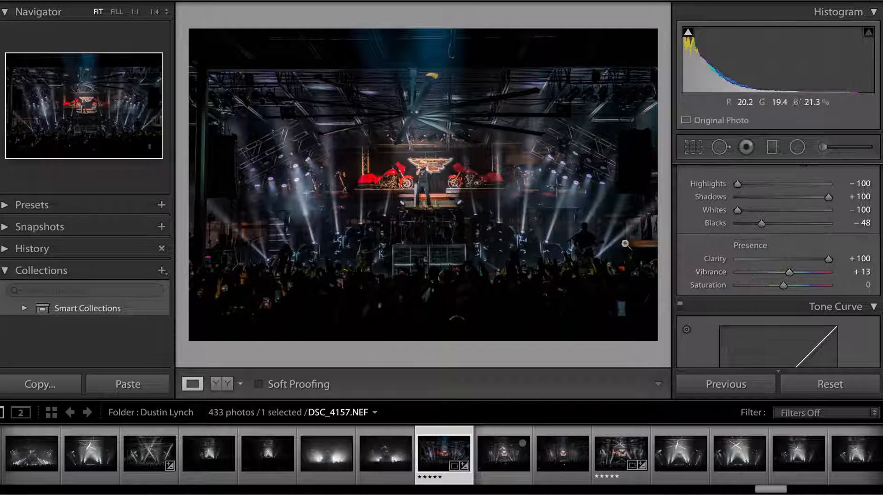
pyautogui.click(784, 273)
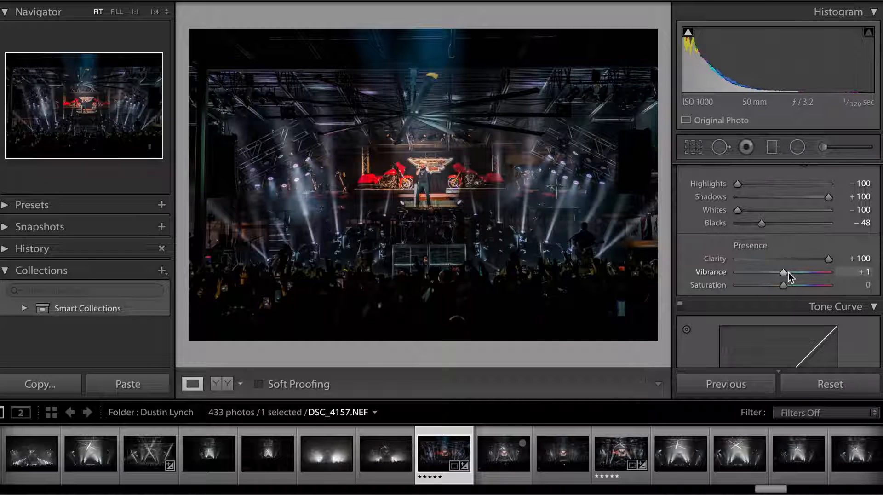
pyautogui.click(790, 272)
pyautogui.scroll(3, 790, 271)
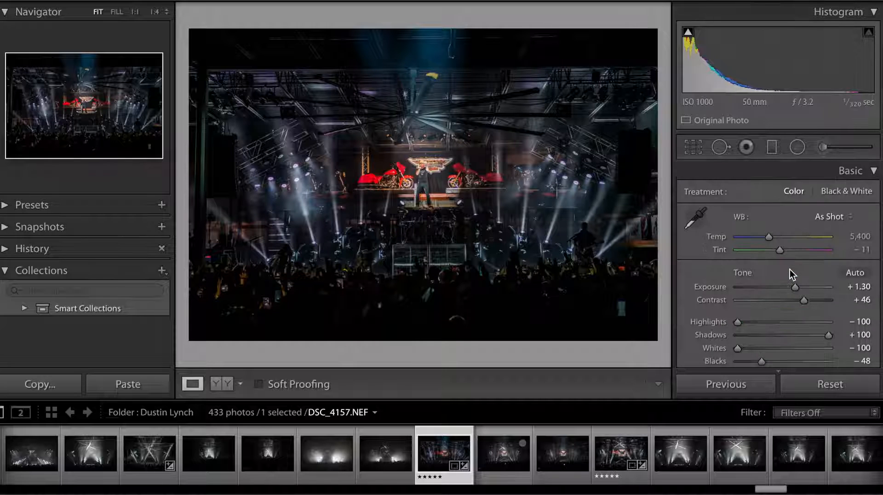
pyautogui.scroll(-2, 790, 272)
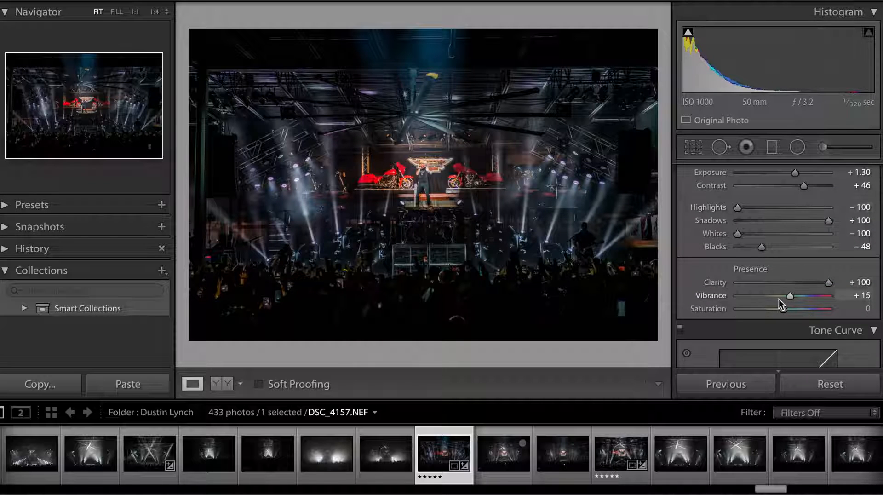
pyautogui.press('\\')
pyautogui.press('\\')
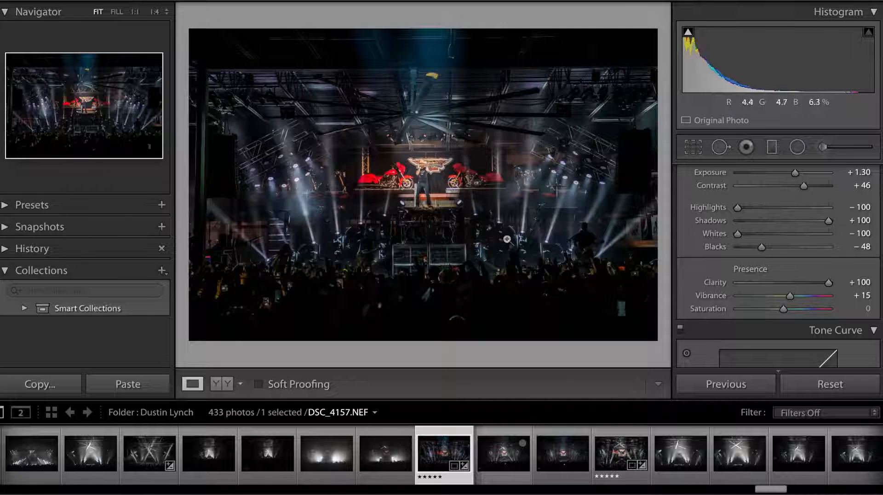
# Step: Try shifting the HSL Orange hue towards yellow and reset it to its default
pyautogui.scroll(-6, 784, 249)
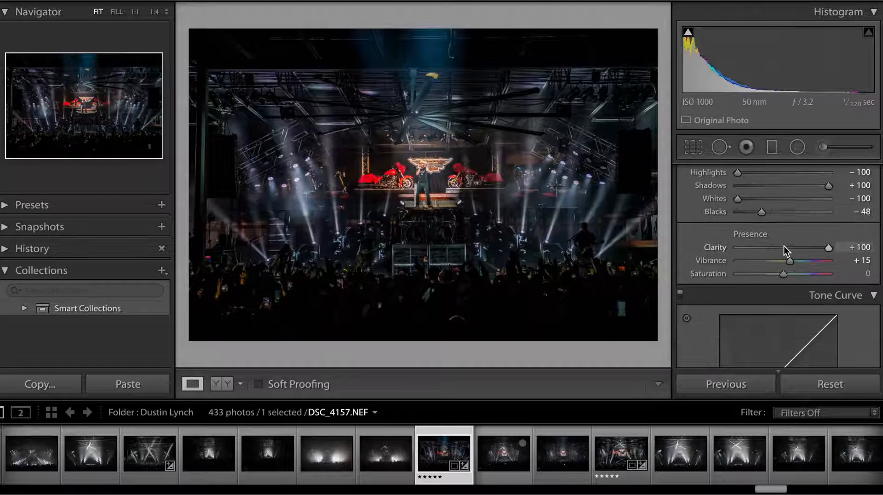
pyautogui.scroll(-3, 784, 246)
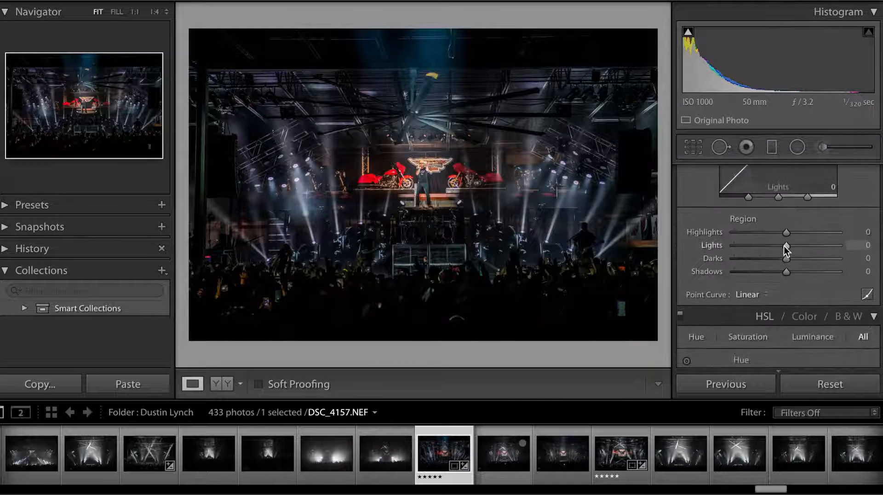
pyautogui.scroll(3, 782, 243)
pyautogui.scroll(-2, 789, 230)
pyautogui.scroll(-6, 821, 299)
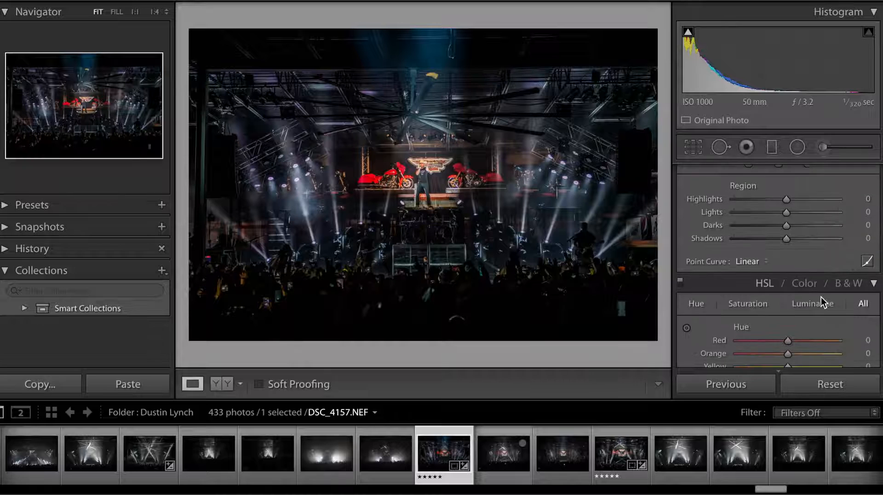
pyautogui.scroll(1, 821, 303)
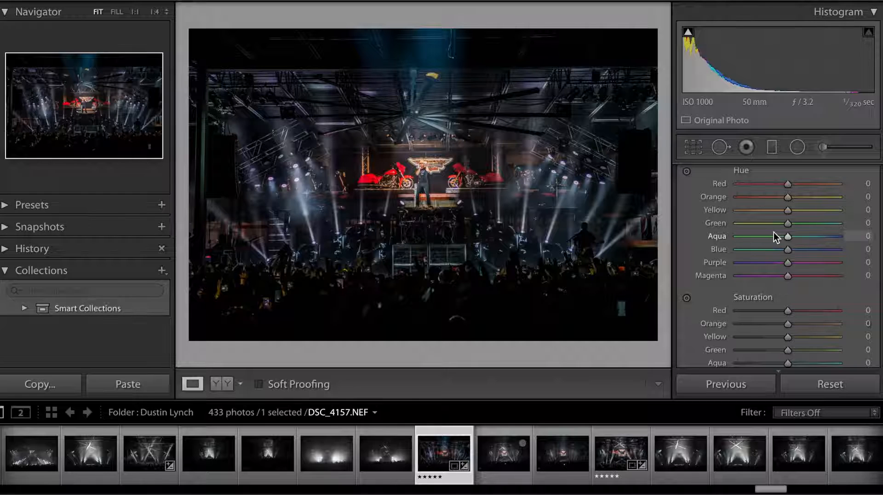
pyautogui.scroll(-1, 774, 232)
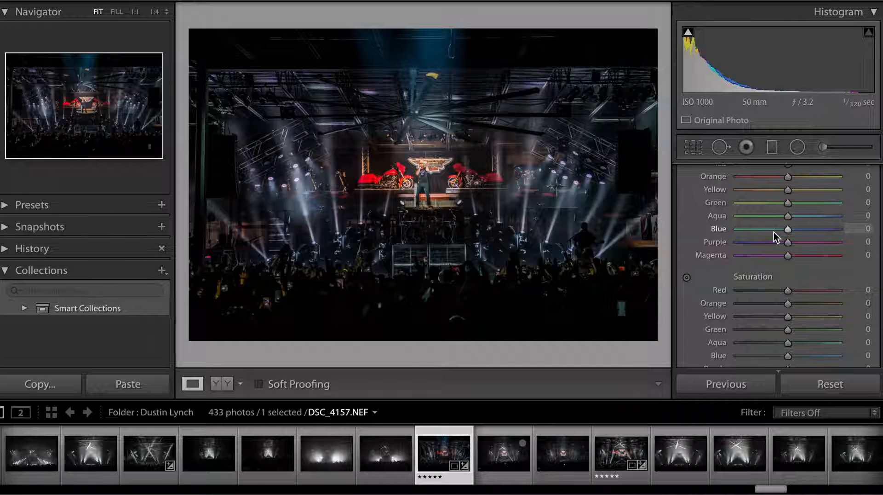
pyautogui.scroll(3, 814, 286)
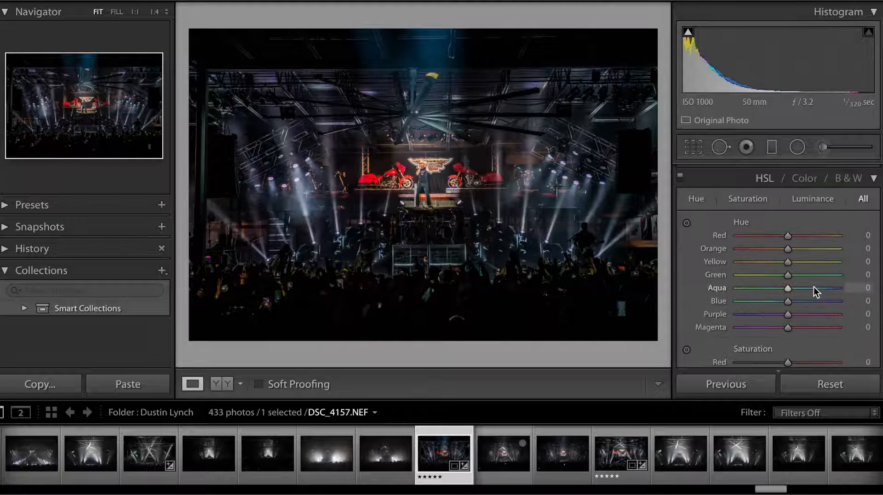
pyautogui.scroll(-2, 814, 287)
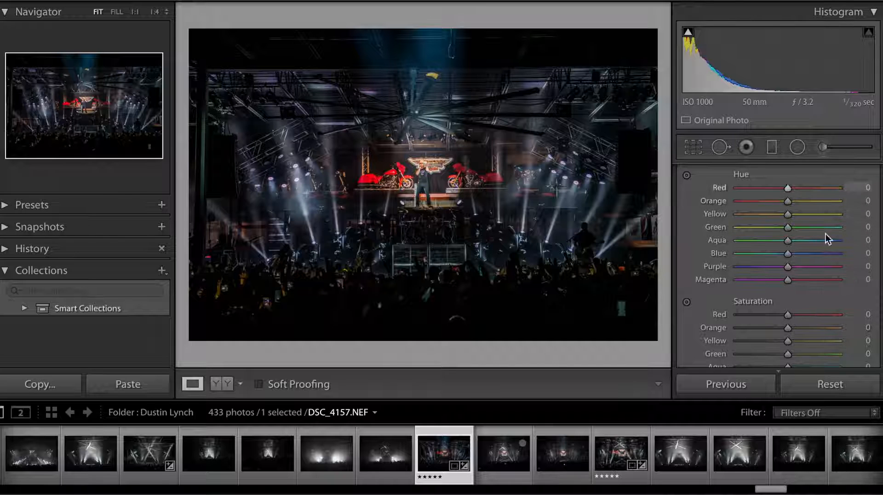
pyautogui.moveTo(788, 202); pyautogui.dragTo(809, 206)
pyautogui.doubleClick(724, 200)
# Step: Set the HSL Orange saturation to -34 and slightly lower the Orange luminance
pyautogui.scroll(-3, 755, 248)
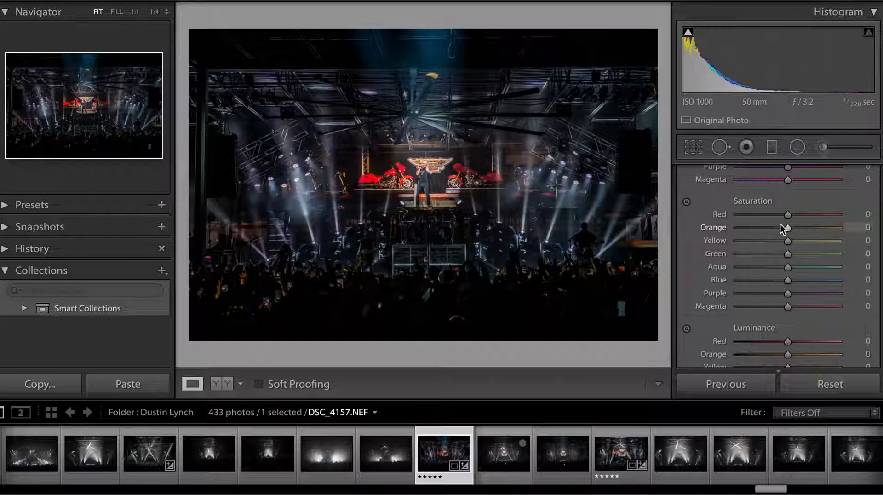
pyautogui.moveTo(787, 228); pyautogui.dragTo(767, 230)
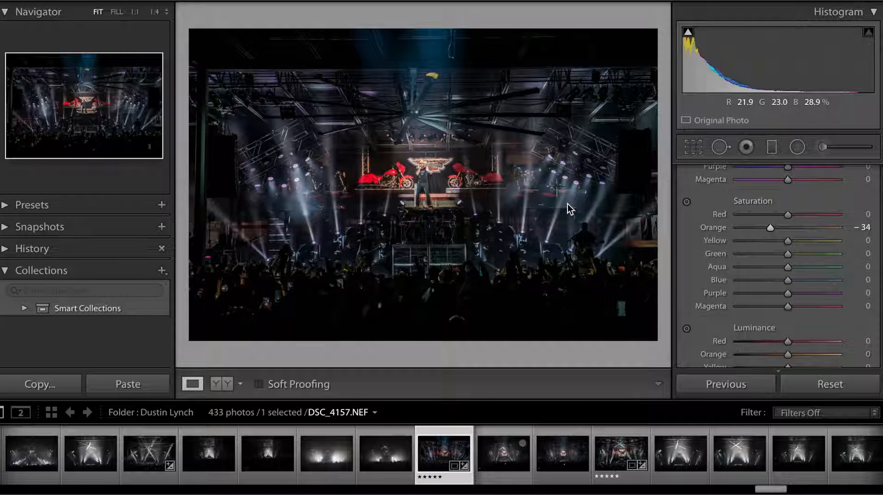
pyautogui.scroll(-2, 789, 302)
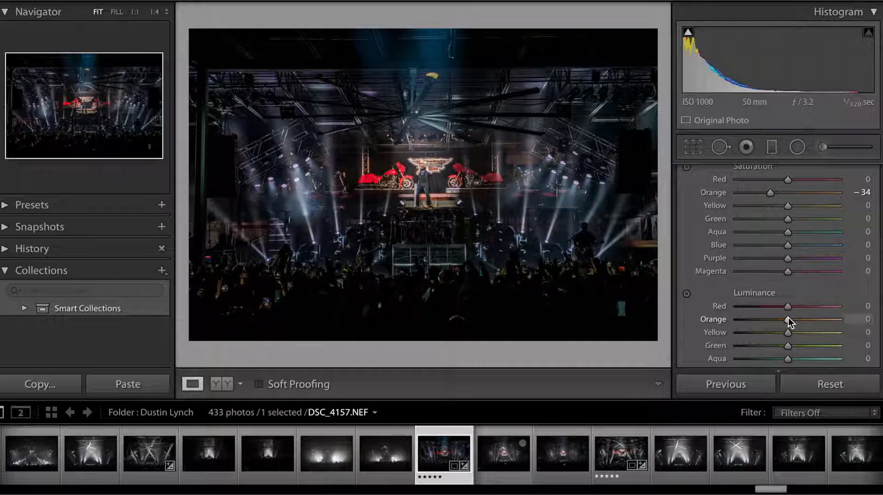
pyautogui.moveTo(788, 318)
pyautogui.mouseDown()
pyautogui.moveTo(809, 321)
pyautogui.moveTo(772, 321)
pyautogui.moveTo(786, 321)
pyautogui.mouseUp()
pyautogui.moveTo(784, 321)
pyautogui.mouseDown()
pyautogui.moveTo(763, 318)
pyautogui.moveTo(864, 321)
pyautogui.moveTo(589, 296)
pyautogui.moveTo(782, 319)
pyautogui.mouseUp()
# Step: Darken the photo's edges with a Highlight Priority post-crop vignette at Amount -40
pyautogui.scroll(-10, 782, 320)
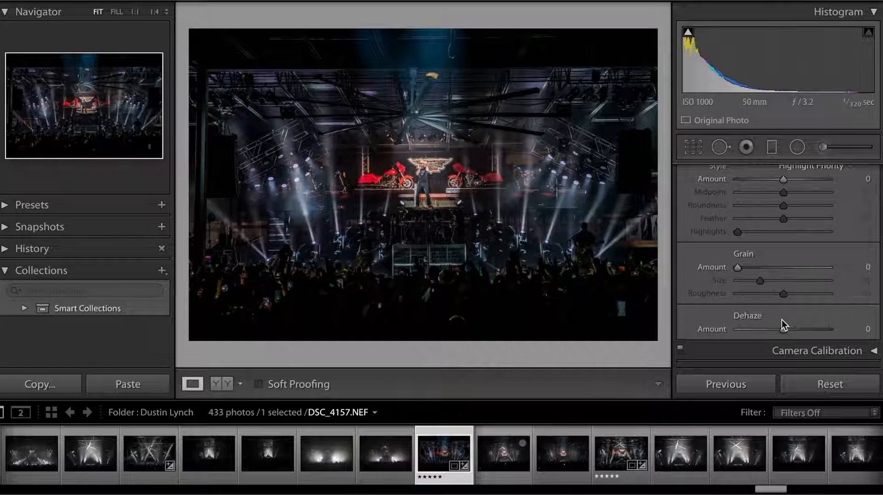
pyautogui.scroll(2, 816, 239)
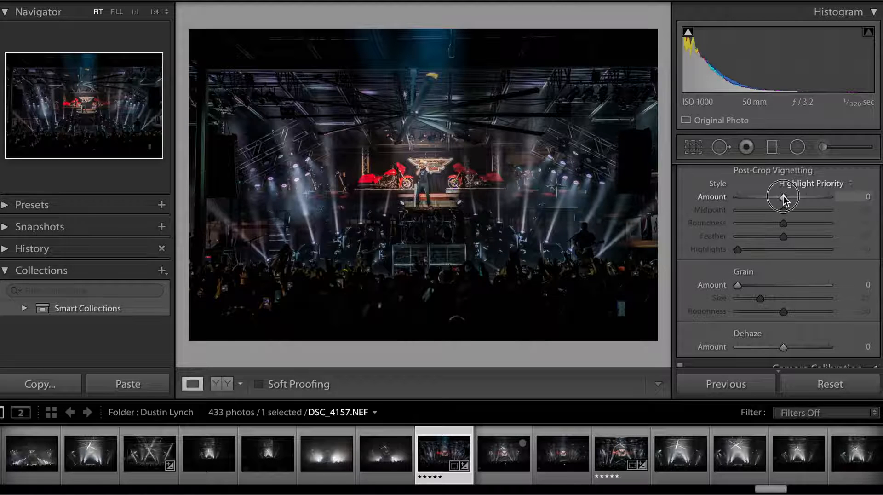
pyautogui.moveTo(783, 197); pyautogui.dragTo(764, 198)
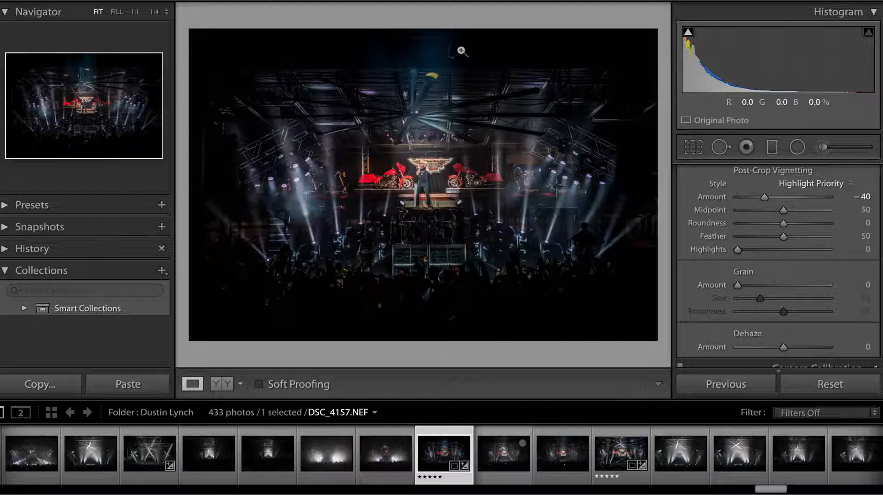
# Step: Tighten the crop frame slightly from its upper edge and apply the crop
pyautogui.click(693, 147)
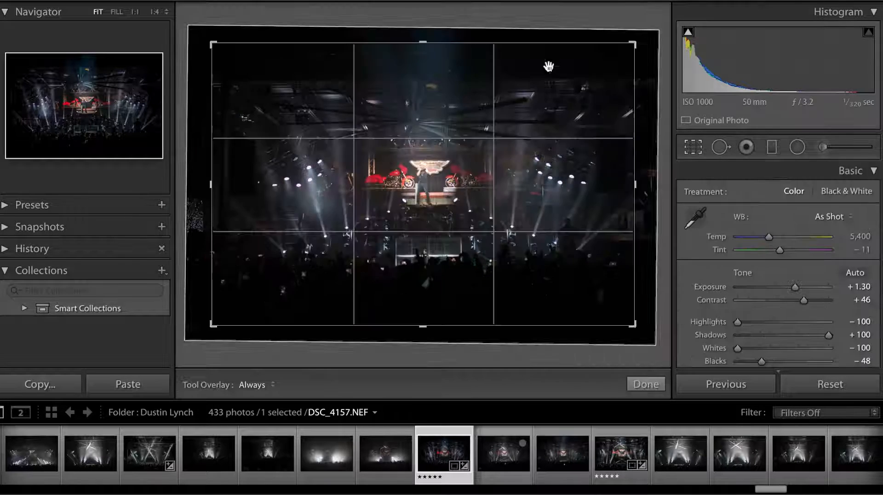
pyautogui.moveTo(422, 40); pyautogui.dragTo(422, 43)
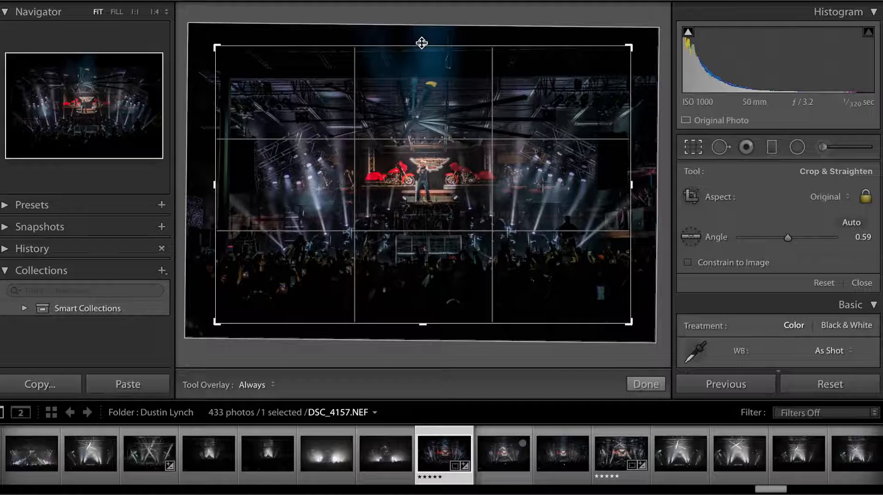
pyautogui.press('Return')
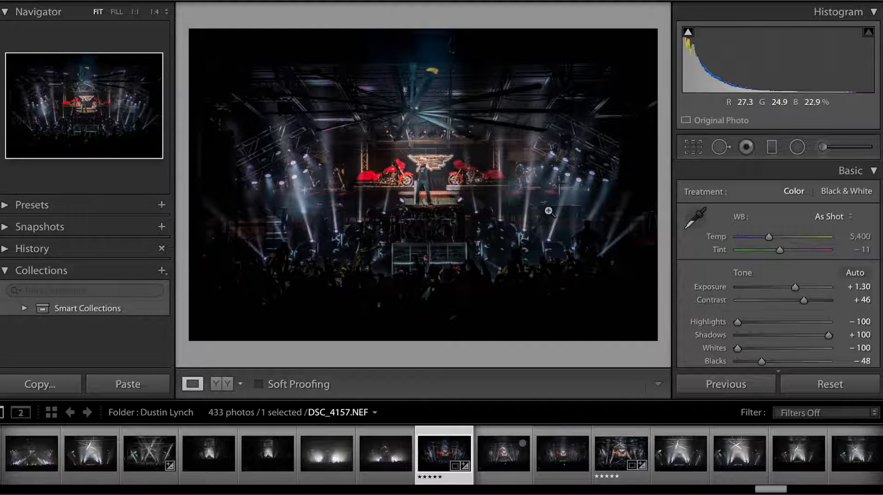
# Step: Examine the ceiling area above the stage at 1:1 for distracting details near the upper edge
pyautogui.click(549, 211)
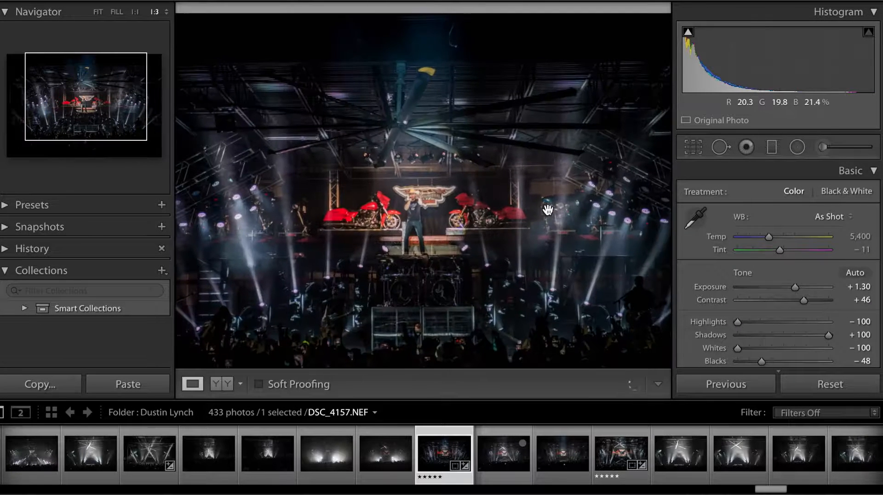
pyautogui.press('super+equal')
pyautogui.press('super+equal')
pyautogui.scroll(10, 548, 211)
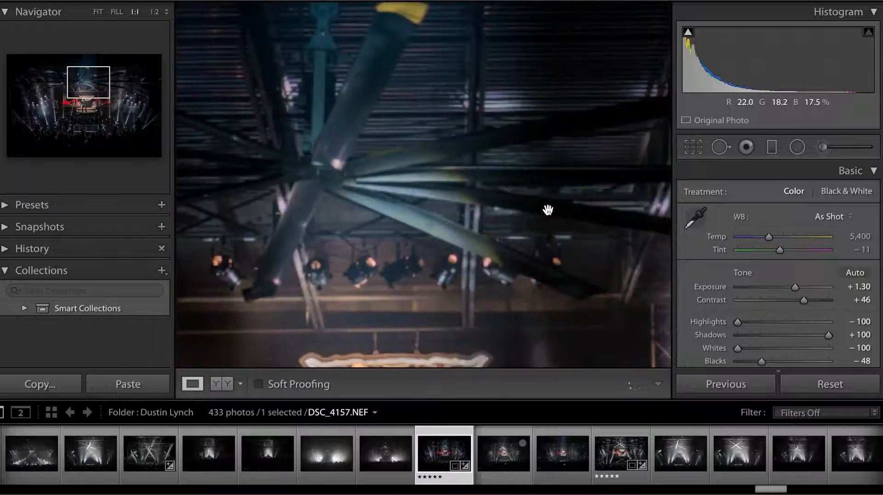
pyautogui.scroll(5, 545, 203)
pyautogui.scroll(3, 513, 110)
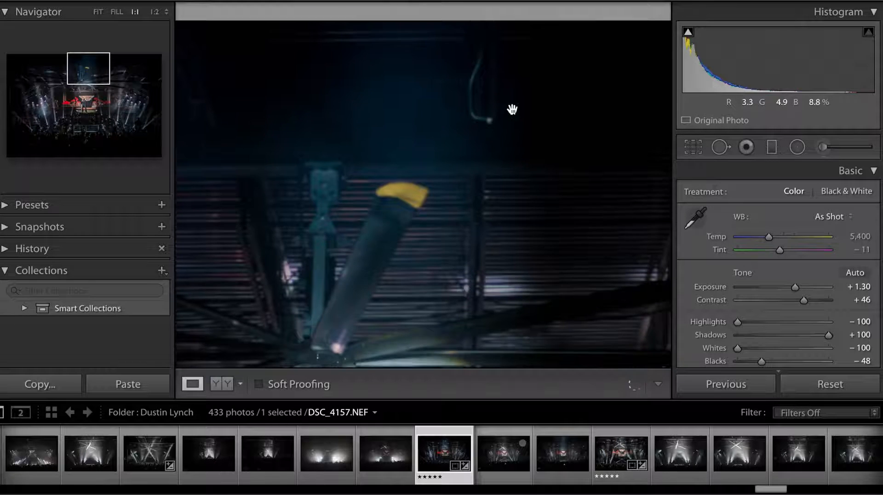
pyautogui.press('super+minus')
pyautogui.press('super+minus')
pyautogui.press('super+minus')
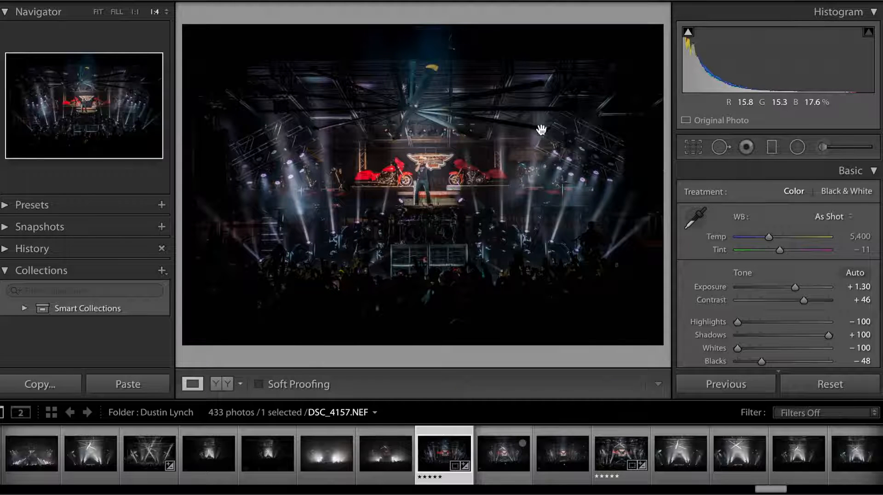
# Step: Tighten the crop around the stage from its upper and lower edges, reposition the photo within the frame, and apply the crop
pyautogui.click(696, 146)
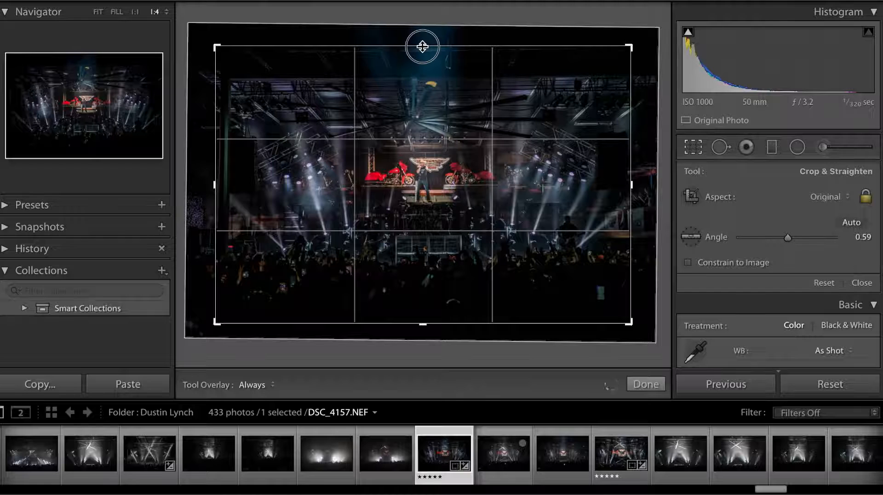
pyautogui.moveTo(420, 43); pyautogui.dragTo(422, 54)
pyautogui.click(431, 128)
pyautogui.moveTo(431, 127); pyautogui.dragTo(432, 118)
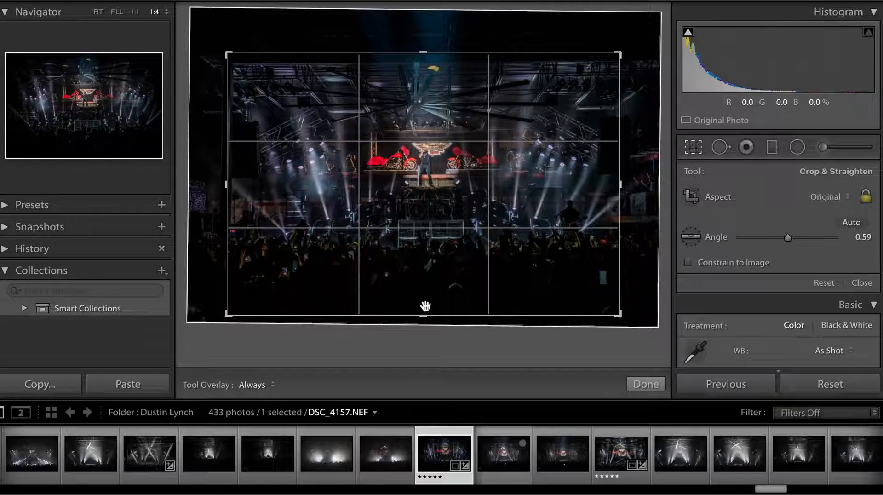
pyautogui.moveTo(424, 316); pyautogui.dragTo(426, 311)
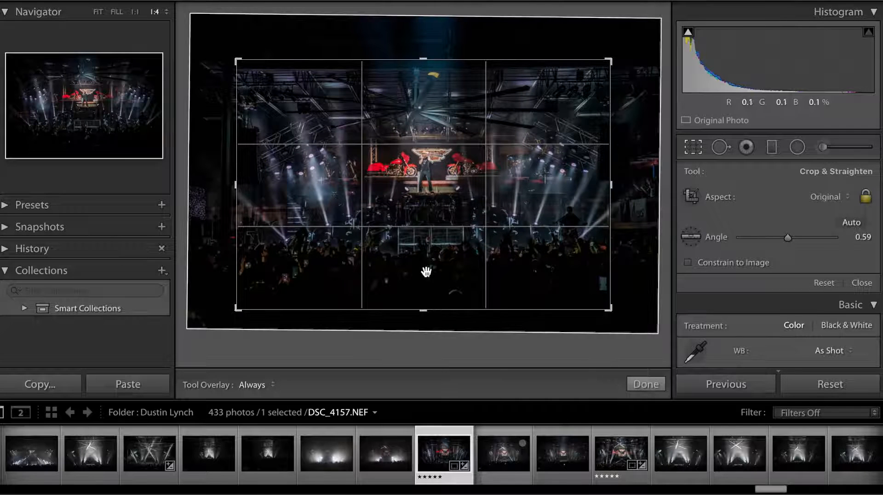
pyautogui.press('Return')
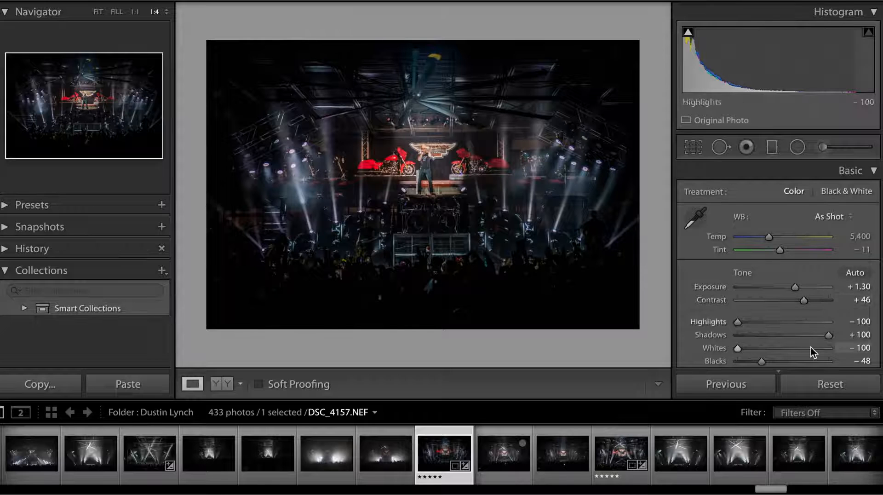
# Step: Review the develop adjustments from Basic through Detail and examine the whole cropped photo at Fit size
pyautogui.scroll(-15, 810, 347)
pyautogui.scroll(6, 811, 347)
pyautogui.scroll(8, 810, 352)
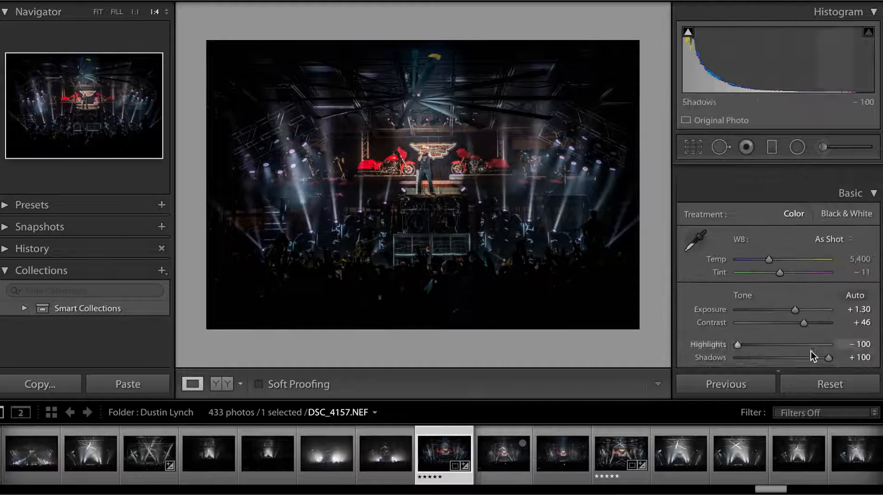
pyautogui.scroll(-10, 779, 297)
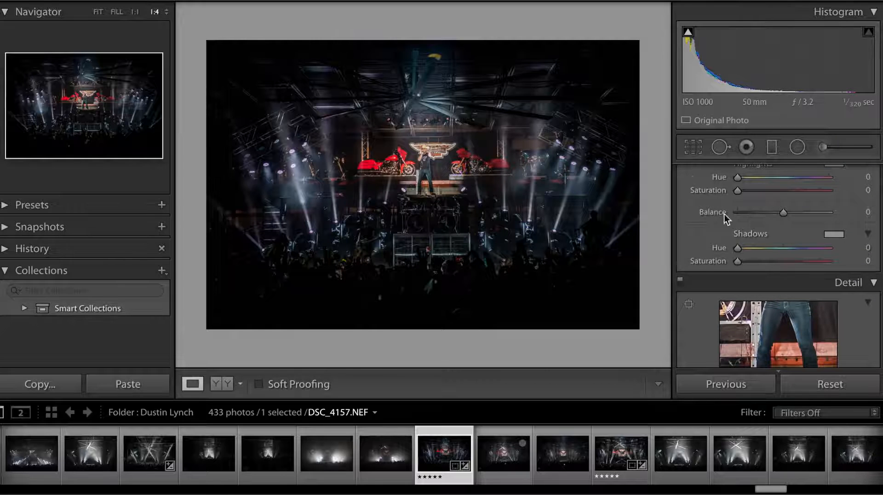
pyautogui.scroll(-3, 725, 215)
pyautogui.scroll(6, 728, 221)
pyautogui.scroll(3, 729, 222)
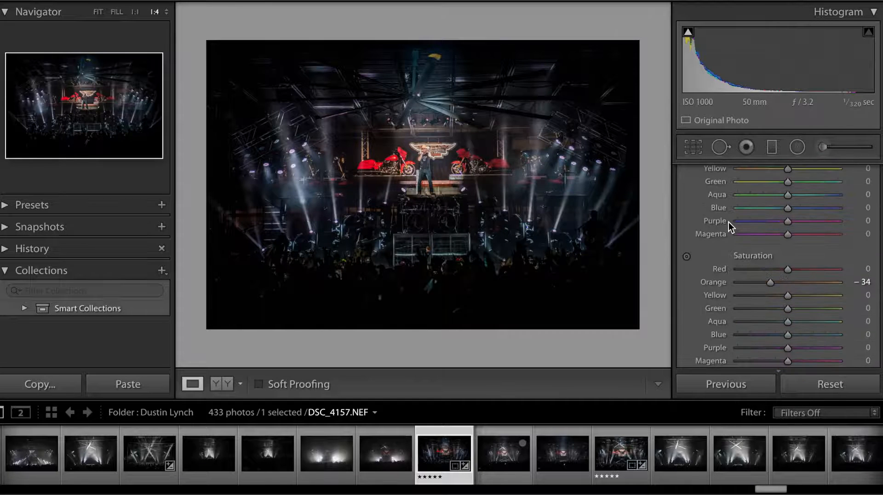
pyautogui.click(503, 197)
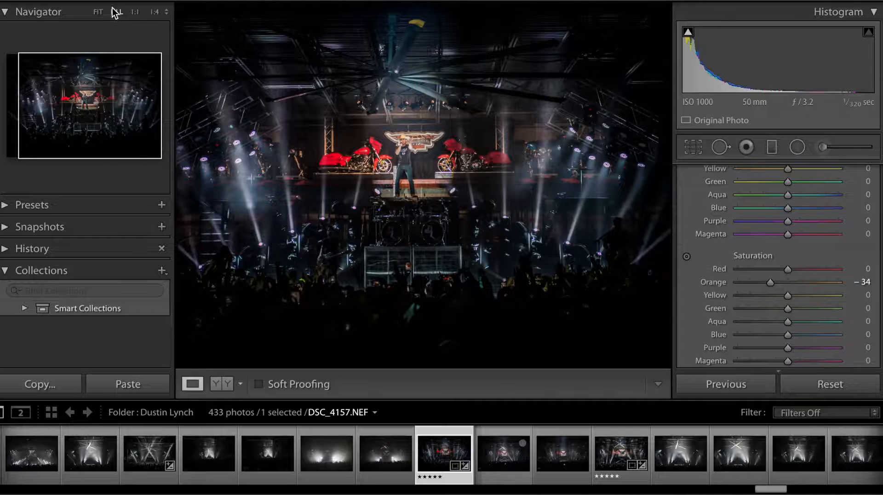
pyautogui.click(98, 13)
pyautogui.click(109, 17)
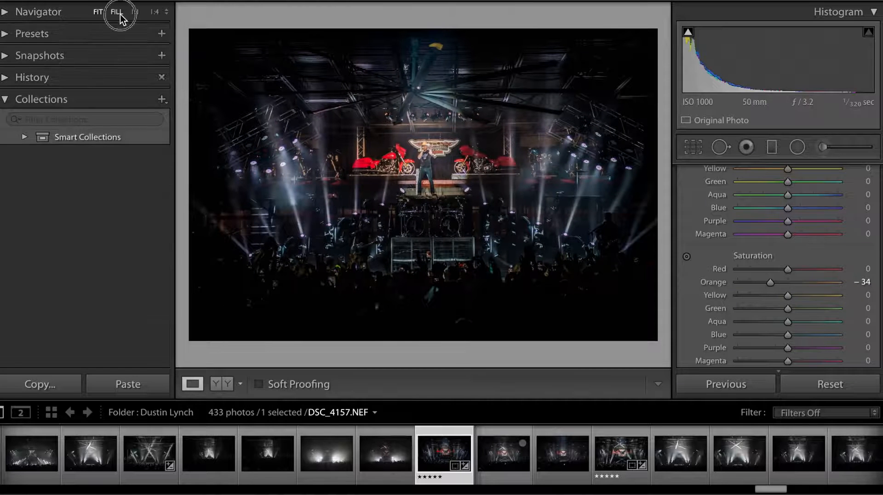
pyautogui.click(116, 12)
pyautogui.click(99, 12)
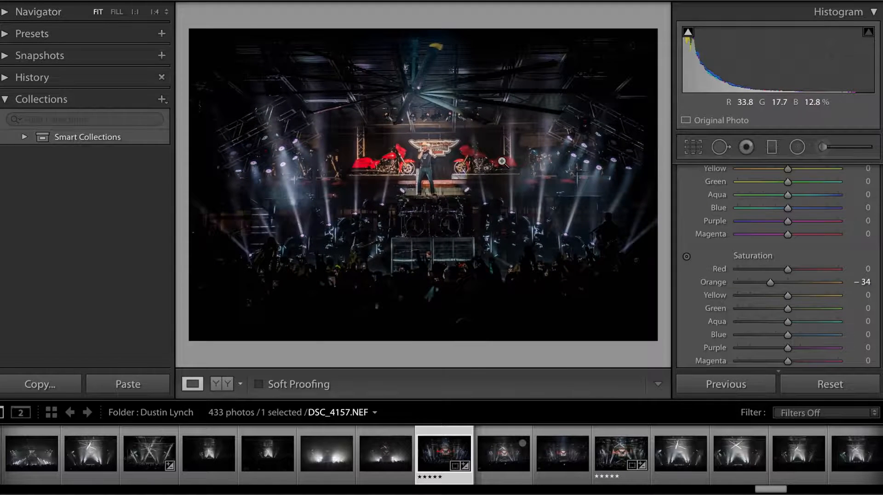
# Step: Turn on Remove Chromatic Aberration with profile corrections left off, judging the fringing at 4:1 on the motorcycle's front wheel
pyautogui.click(516, 164)
pyautogui.scroll(10, 516, 166)
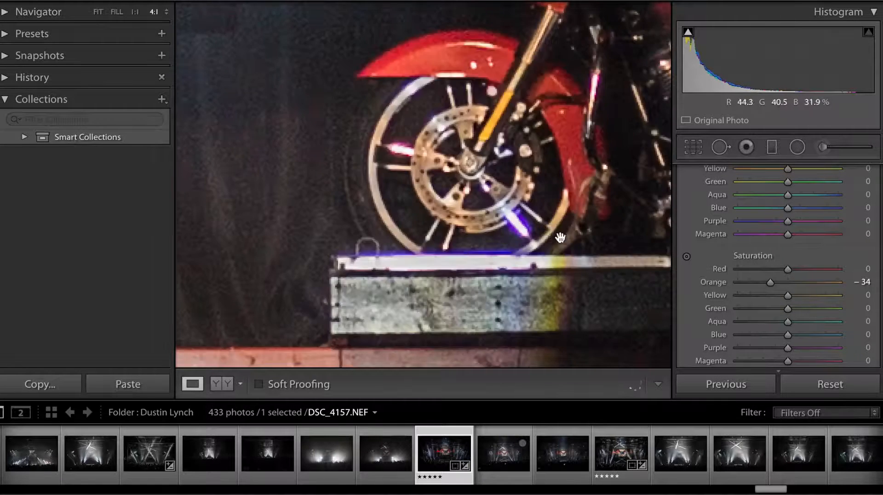
pyautogui.scroll(3, 795, 241)
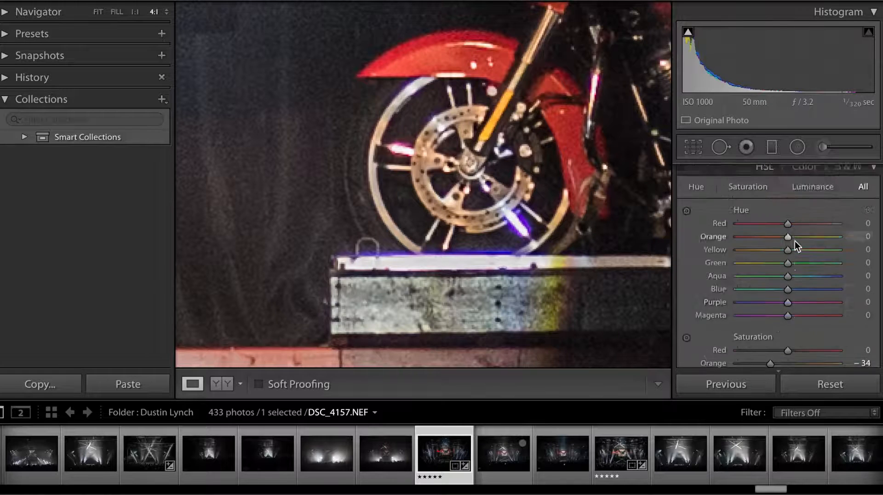
pyautogui.scroll(6, 795, 241)
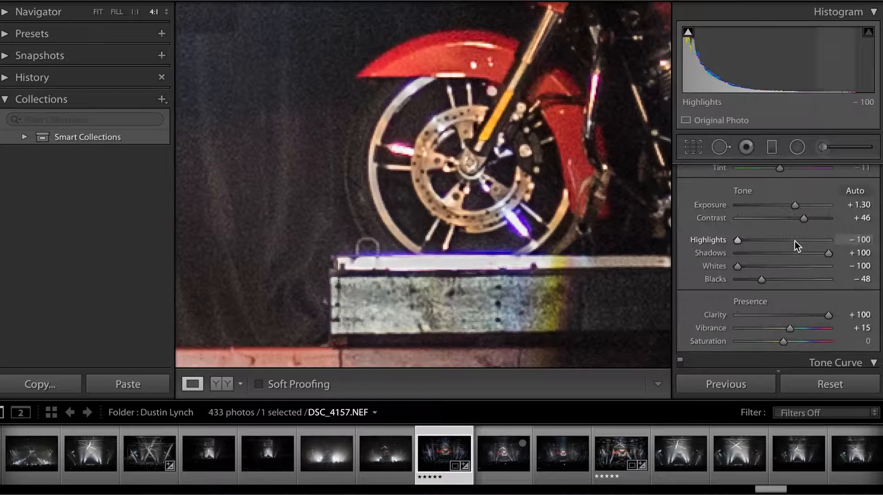
pyautogui.scroll(-6, 788, 262)
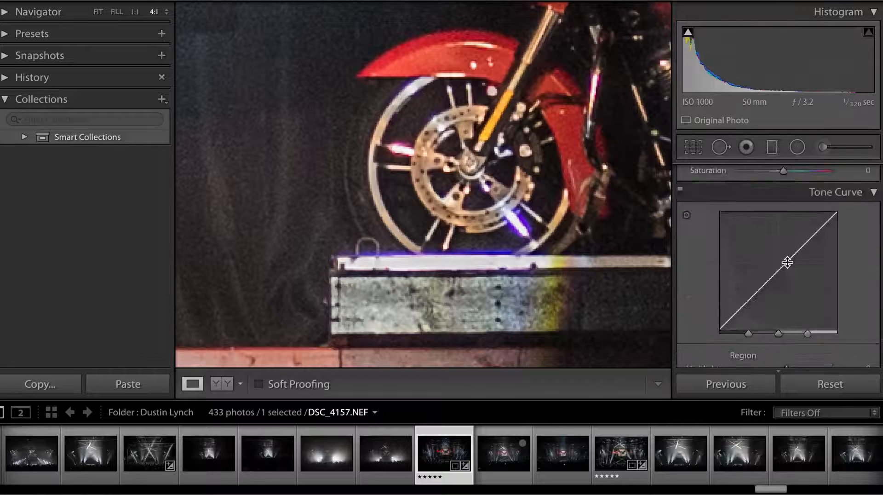
pyautogui.scroll(-10, 788, 261)
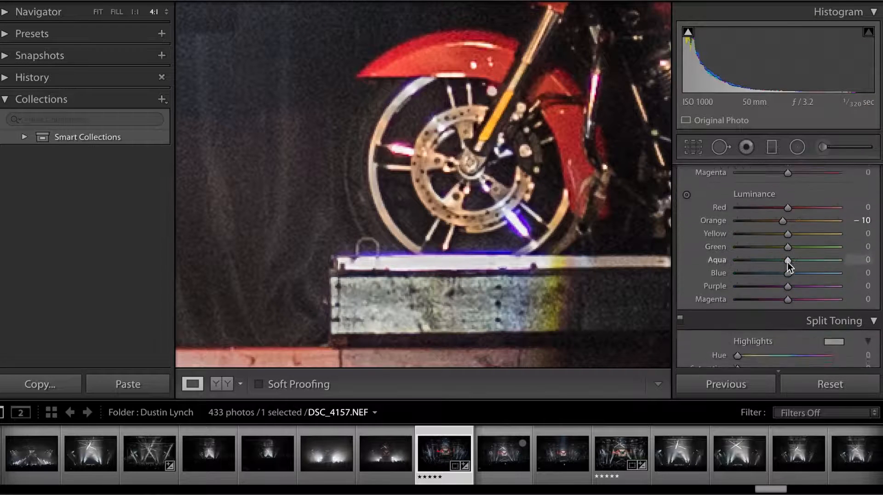
pyautogui.scroll(-10, 788, 261)
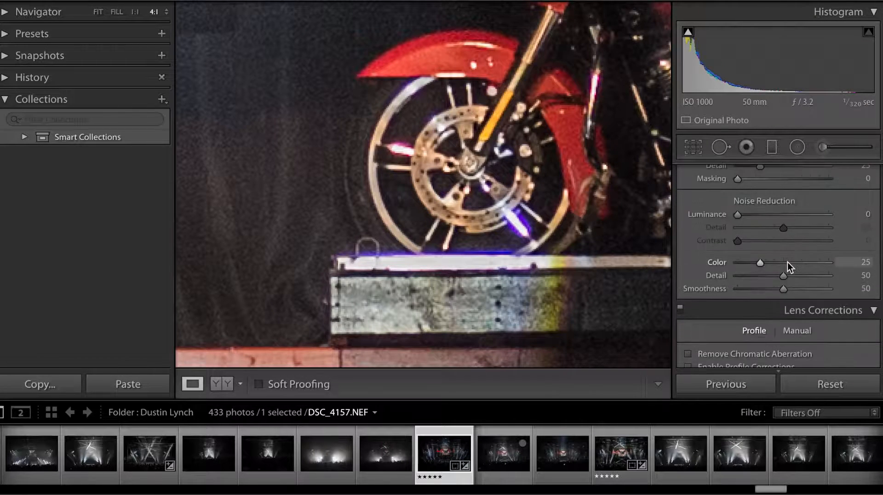
pyautogui.scroll(-1, 787, 264)
pyautogui.click(690, 261)
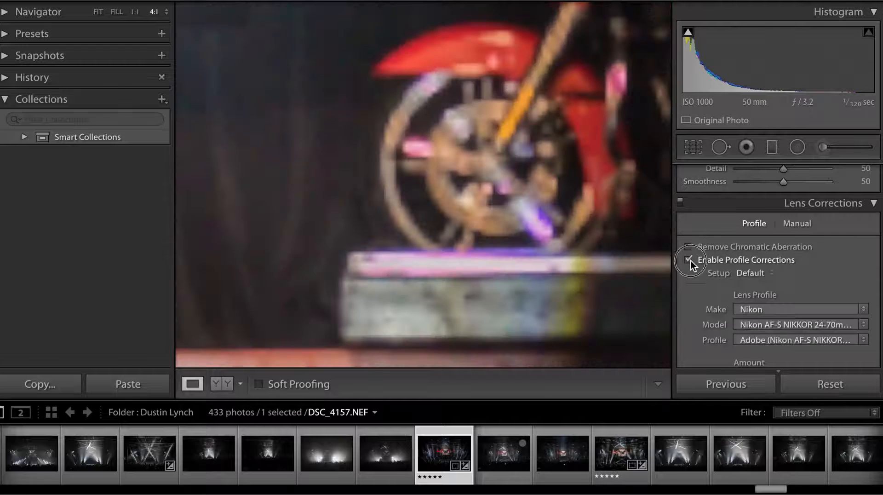
pyautogui.click(691, 259)
pyautogui.click(689, 247)
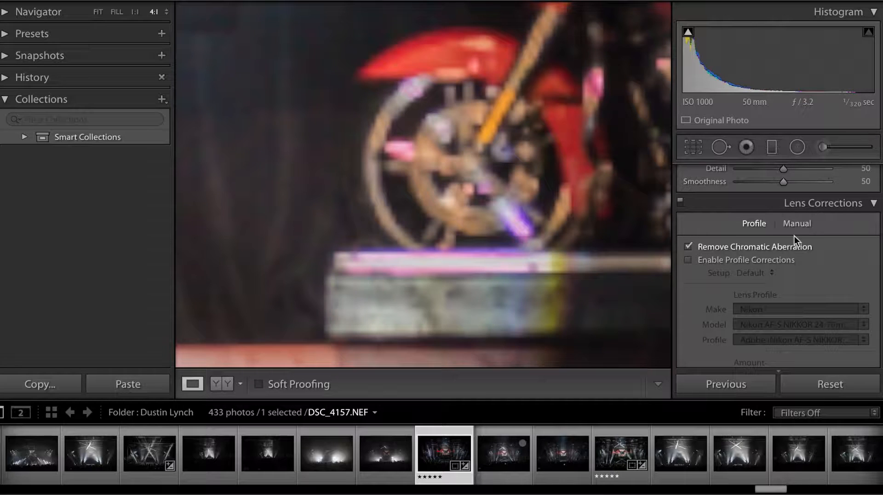
# Step: Remove the purple fringing on the motorcycle wheel with a manual Defringe purple Amount of 2
pyautogui.click(801, 223)
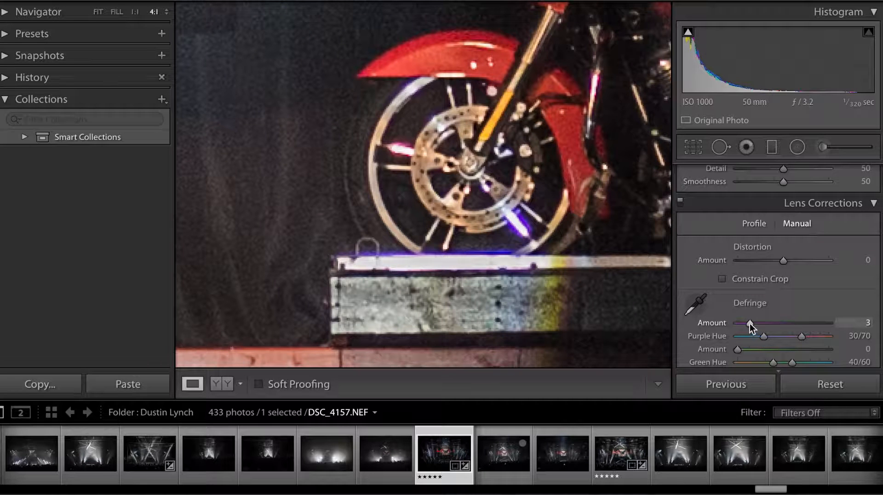
pyautogui.moveTo(750, 324); pyautogui.dragTo(746, 324)
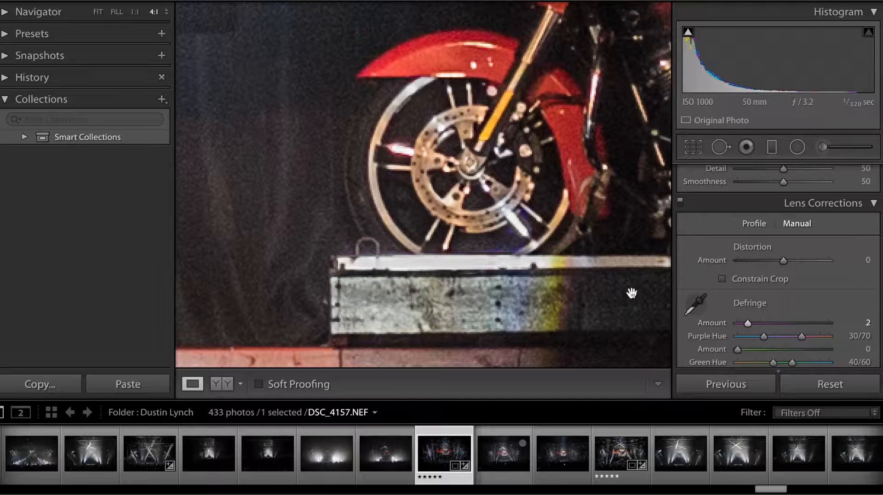
pyautogui.hotkey('ctrl', '-')
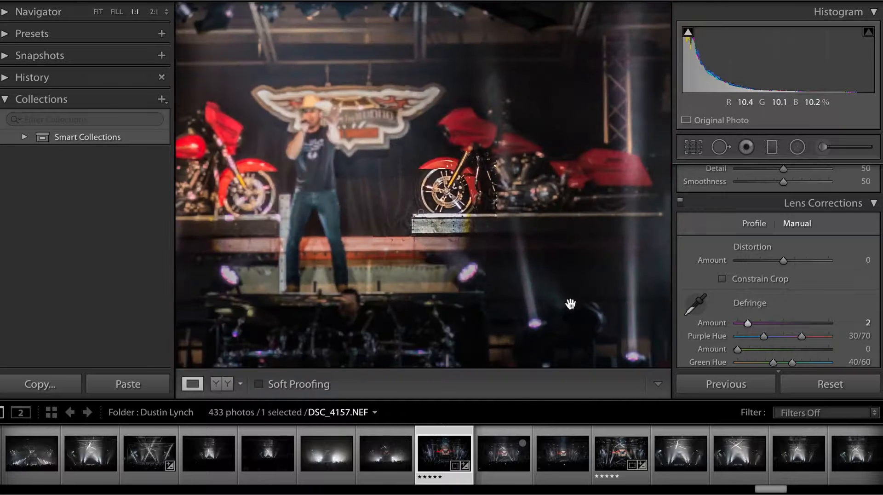
pyautogui.hotkey('ctrl', '-')
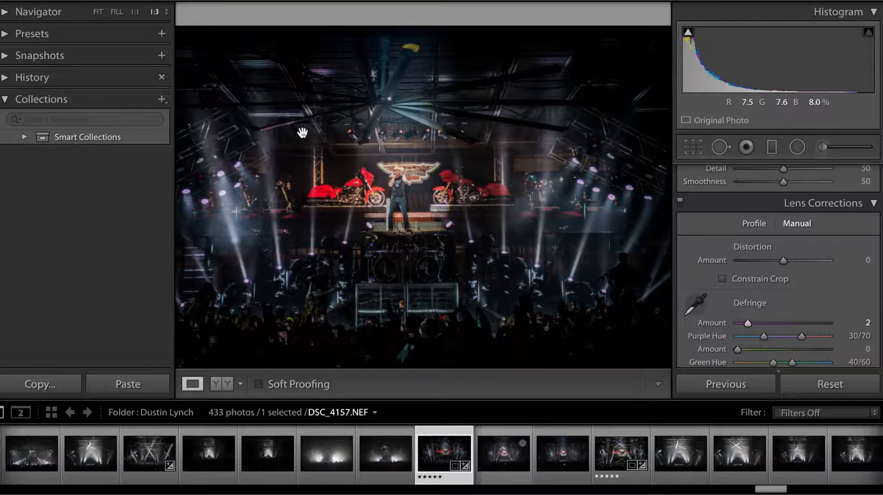
pyautogui.click(97, 11)
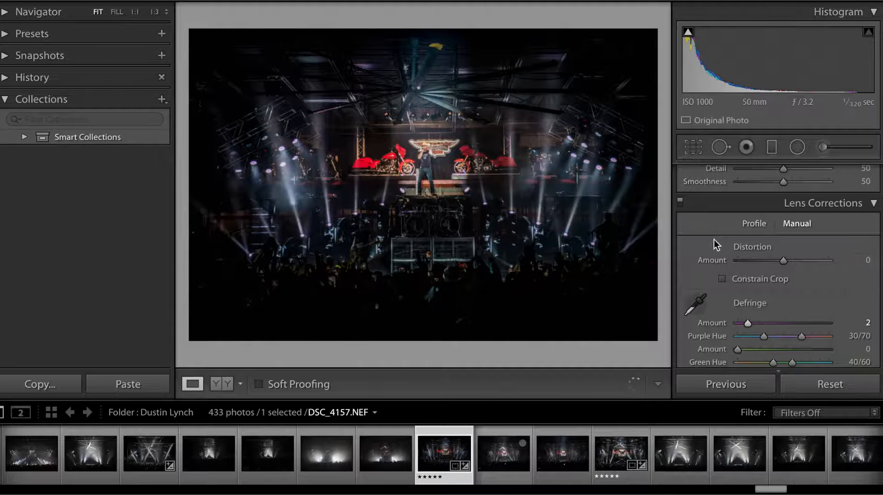
# Step: Compare the edited photo with its unedited Before version
pyautogui.moveTo(755, 264)
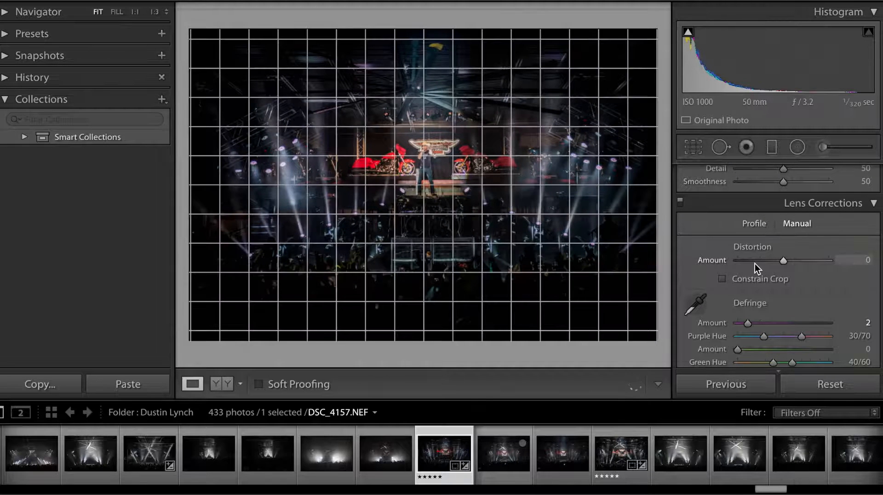
pyautogui.click(695, 150)
pyautogui.click(695, 150)
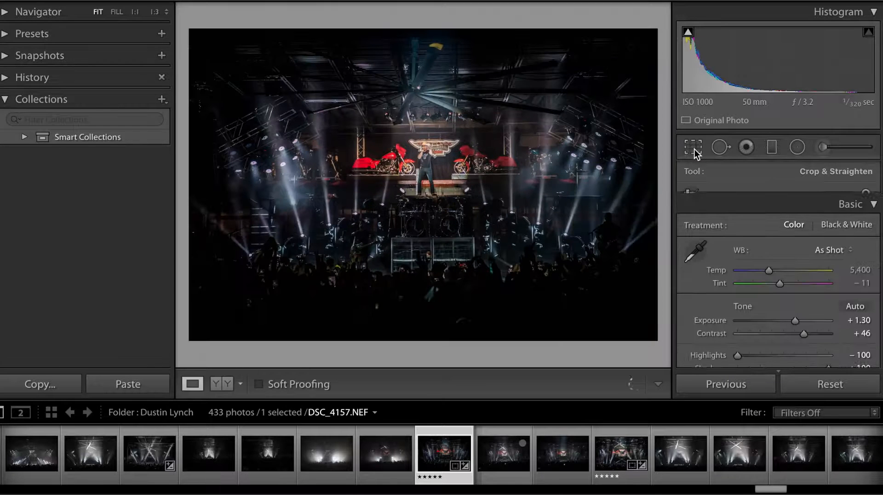
pyautogui.press('\\')
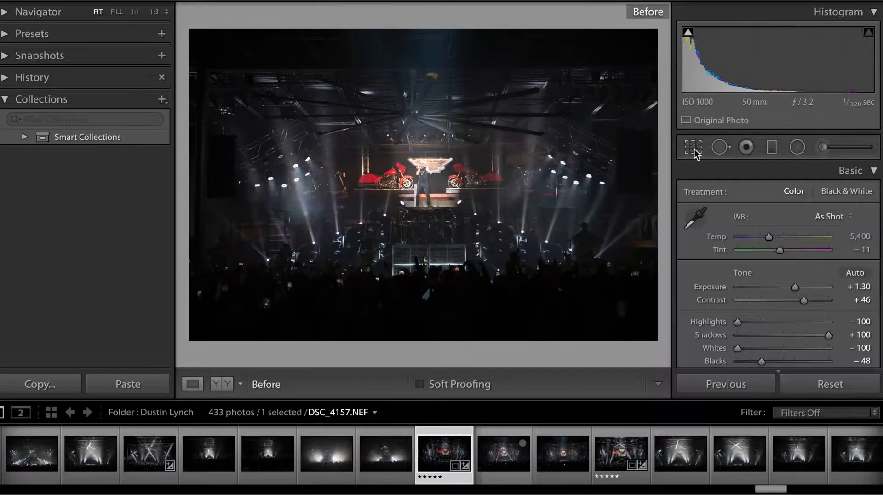
pyautogui.press('\\')
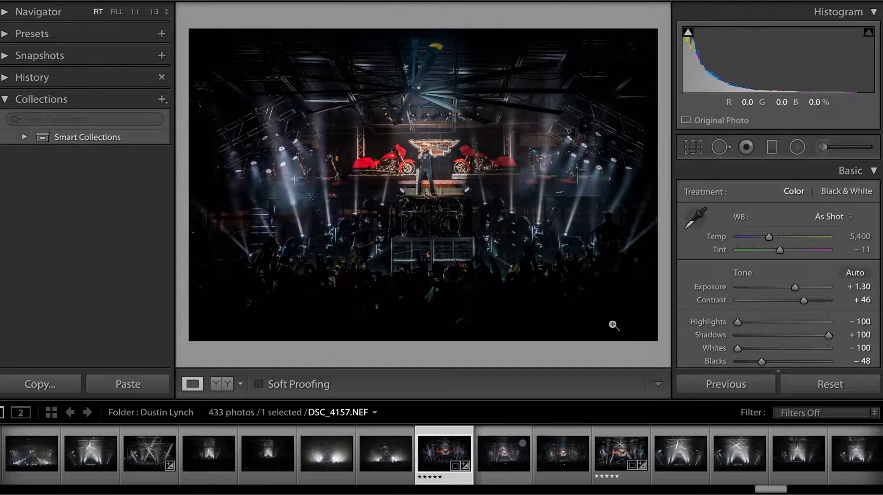
# Step: Examine the finished stage photo at closer and wider magnifications, alternating between 1:3 and 1:4
pyautogui.click(441, 201)
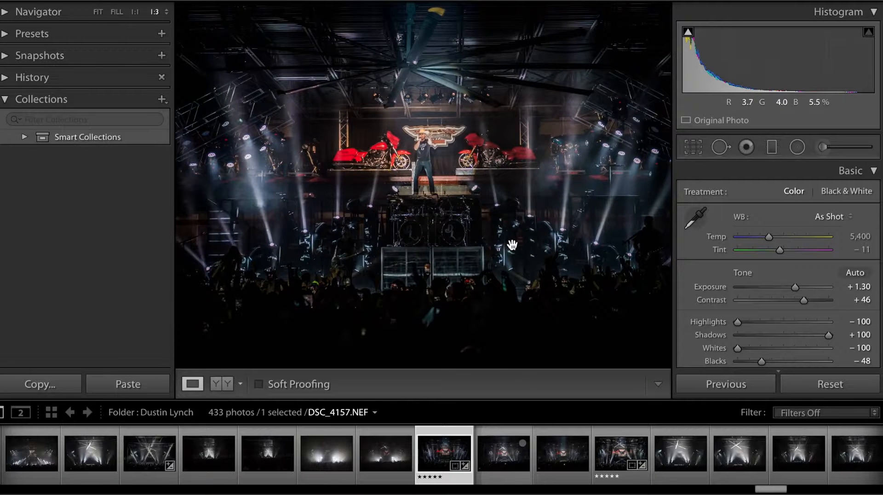
pyautogui.press('super+minus')
pyautogui.press('super+minus')
pyautogui.press('super+minus')
pyautogui.press('super+equal')
pyautogui.press('super+equal')
pyautogui.press('super+equal')
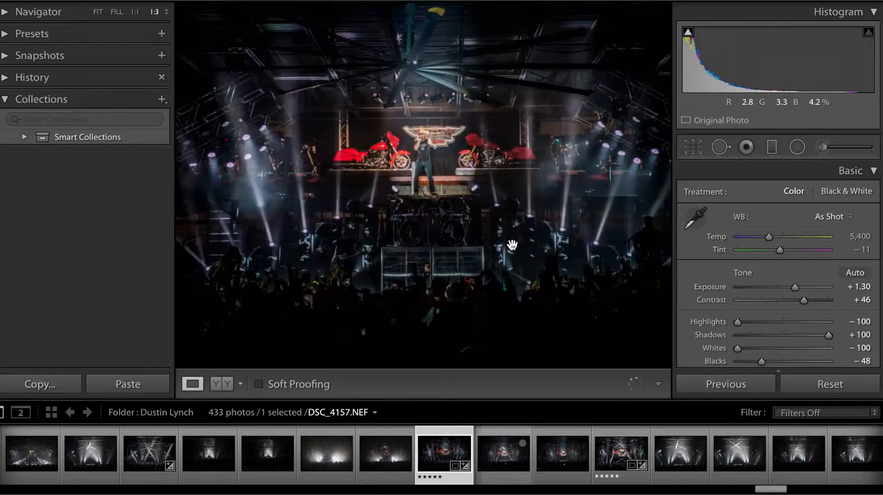
pyautogui.press('super+minus')
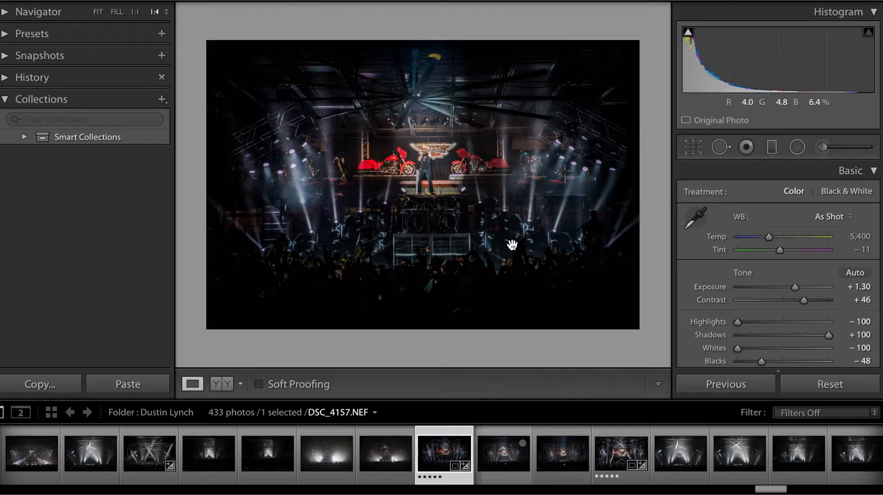
pyautogui.press('super+equal')
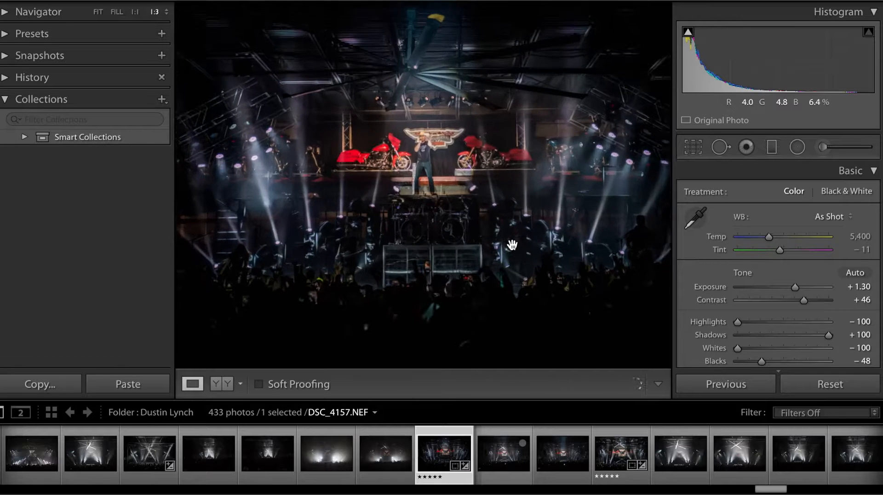
pyautogui.press('super+minus')
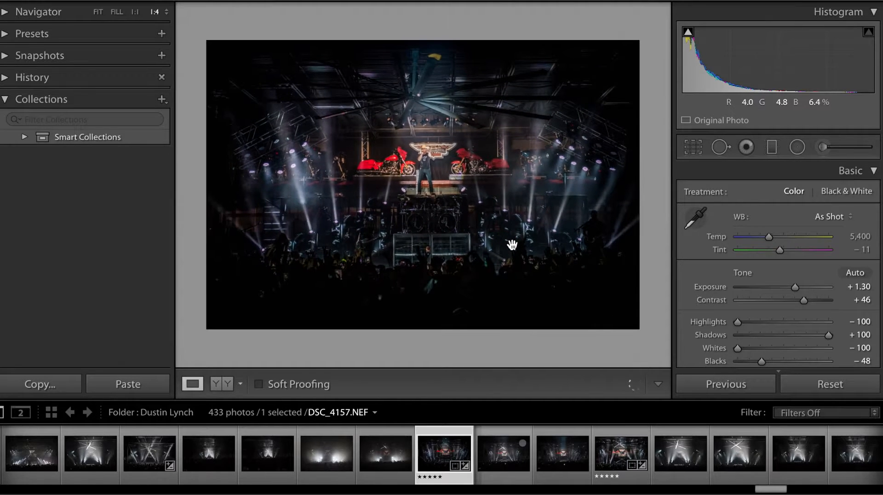